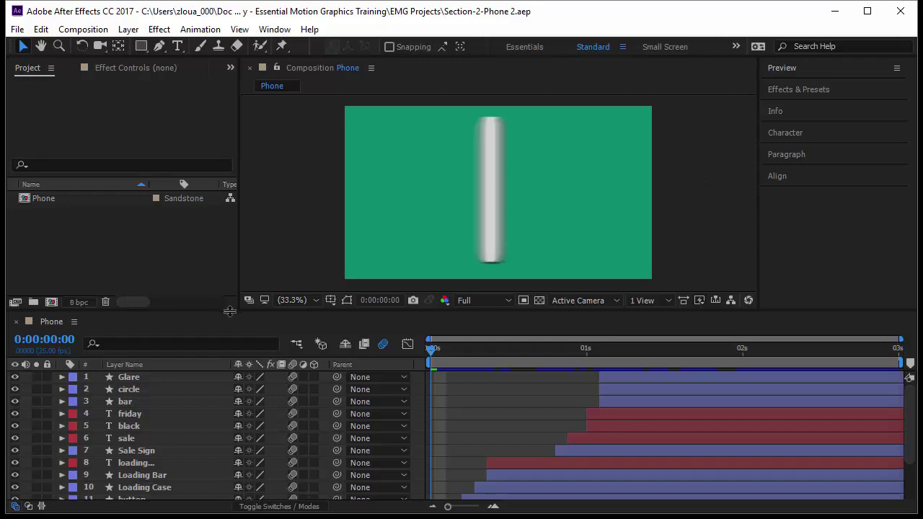
Step: Enlarge the timeline area and collapse the revealed Scale properties of the Screen and Casing layers
drag(227, 310, 225, 253)
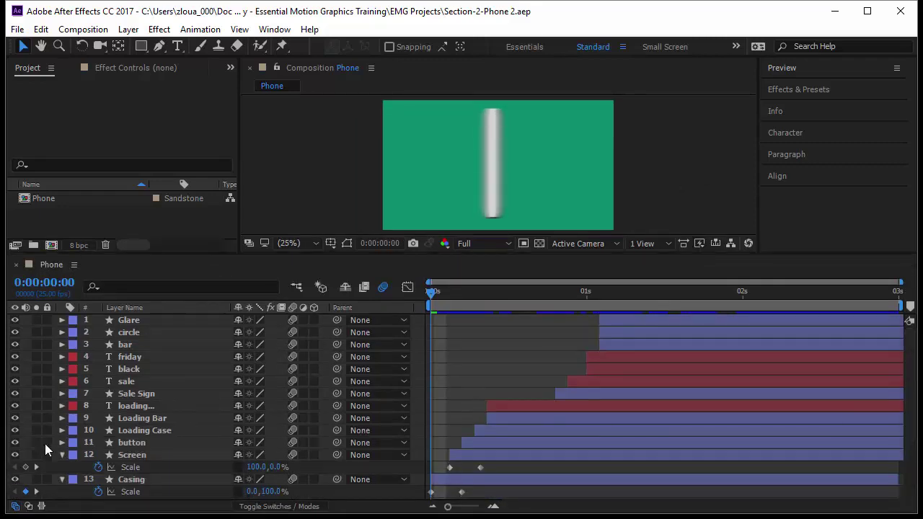
click(62, 453)
click(60, 467)
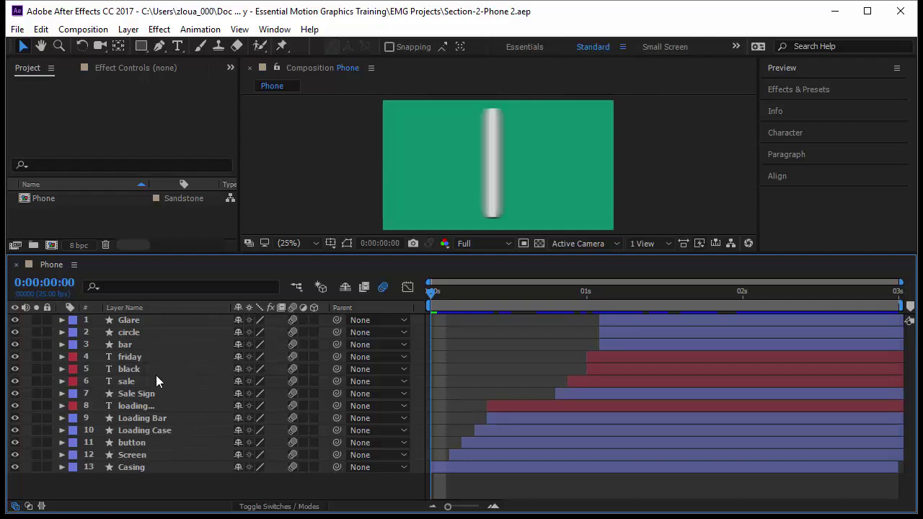
Step: Pre-compose all layers from Glare to Casing into a new composition named Grey Phone, moving all attributes into it
click(142, 320)
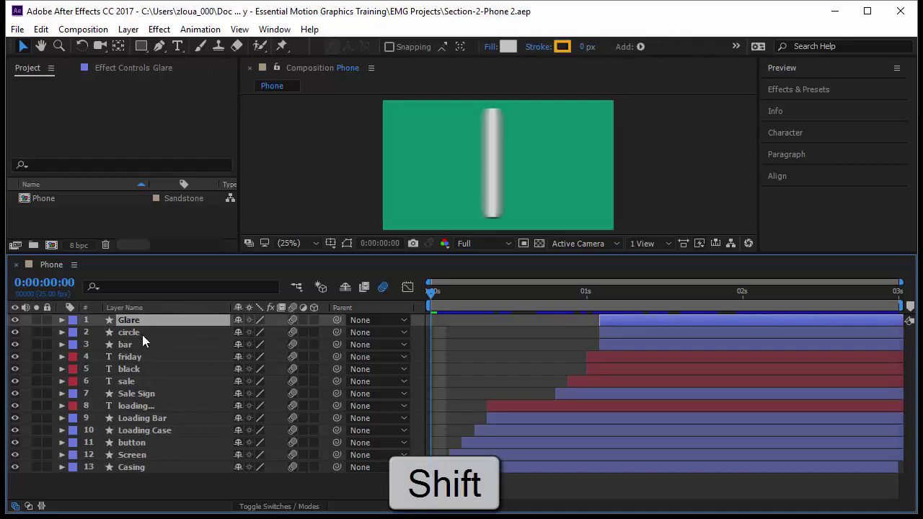
shift+click(153, 466)
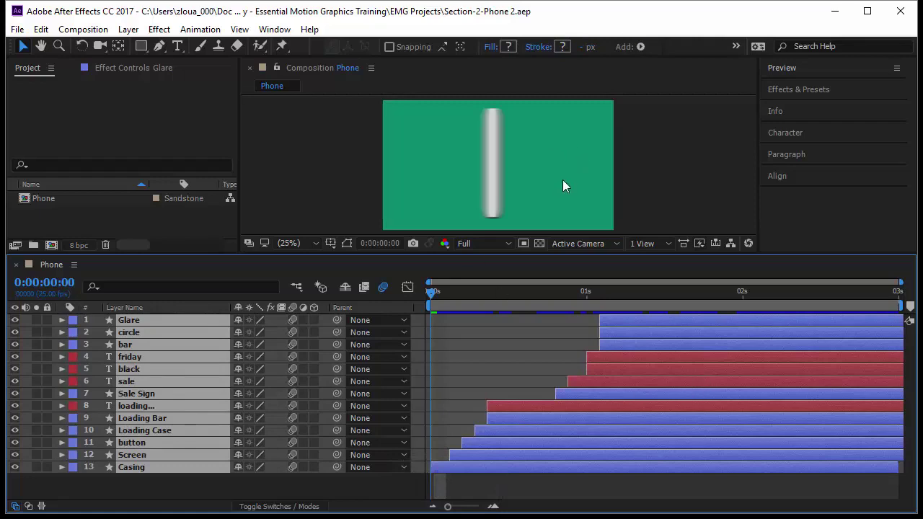
right_click(156, 374)
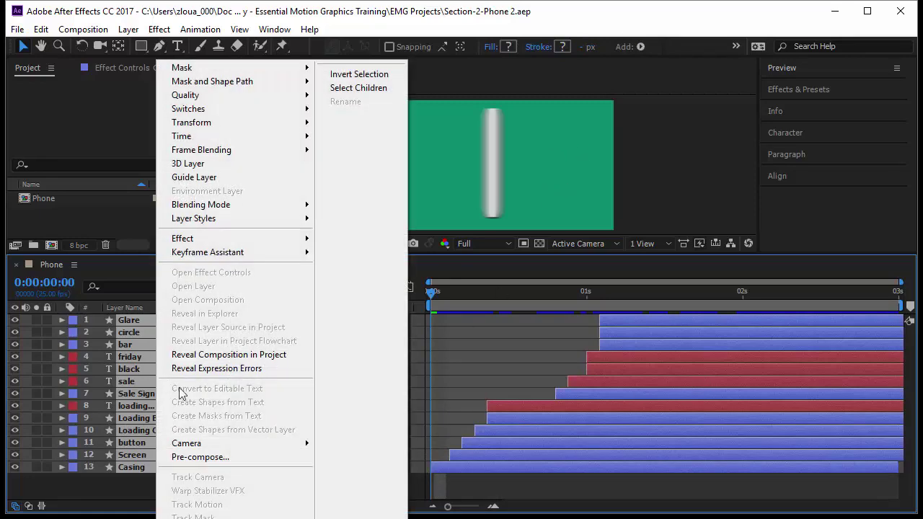
right_click(132, 376)
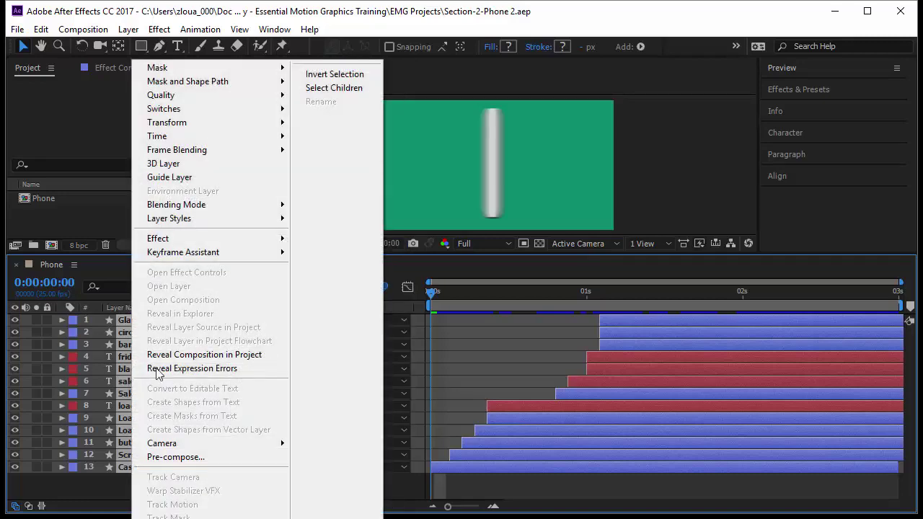
click(189, 459)
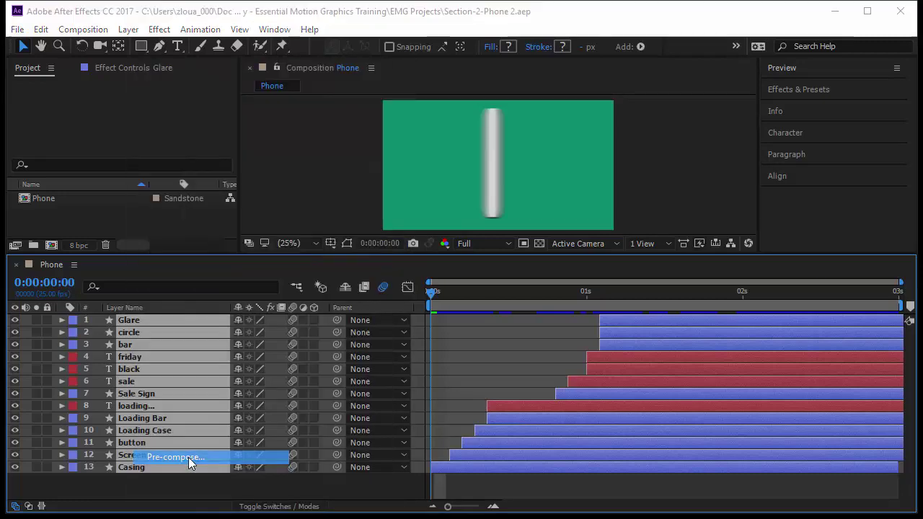
drag(114, 20, 319, 223)
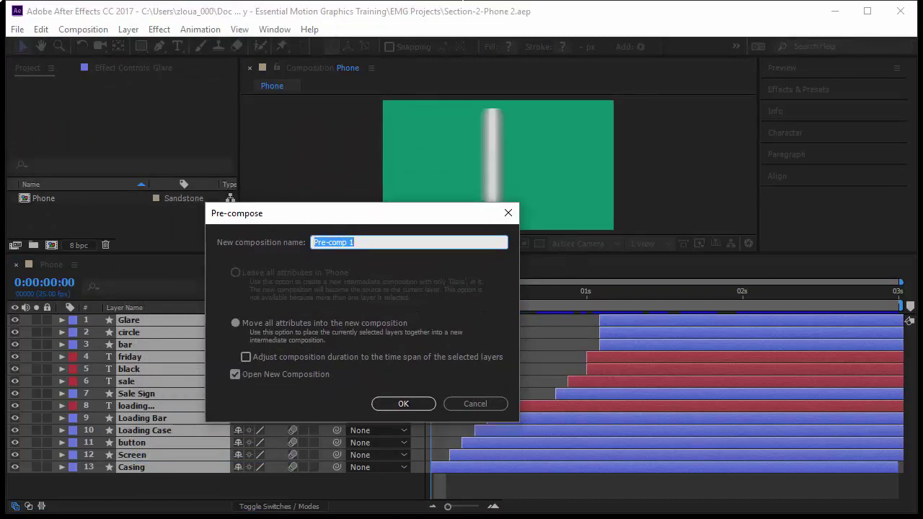
text(Grey Phone)
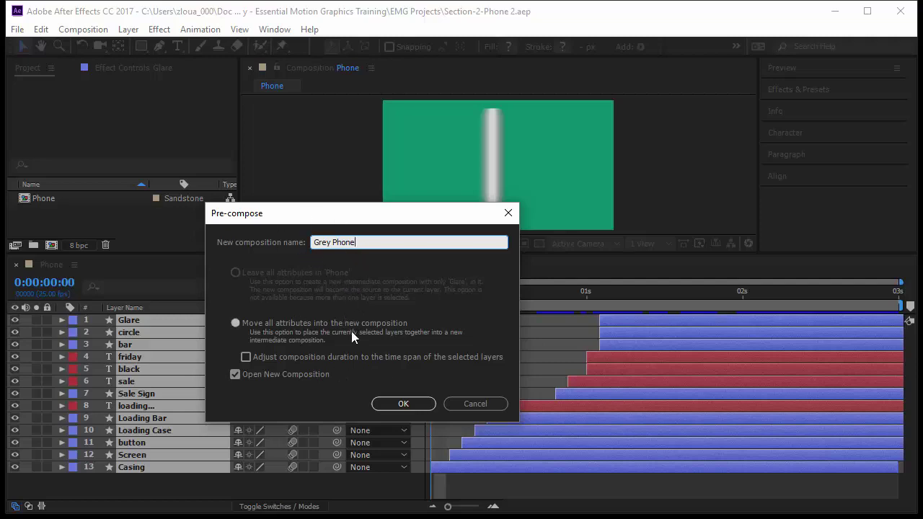
click(406, 403)
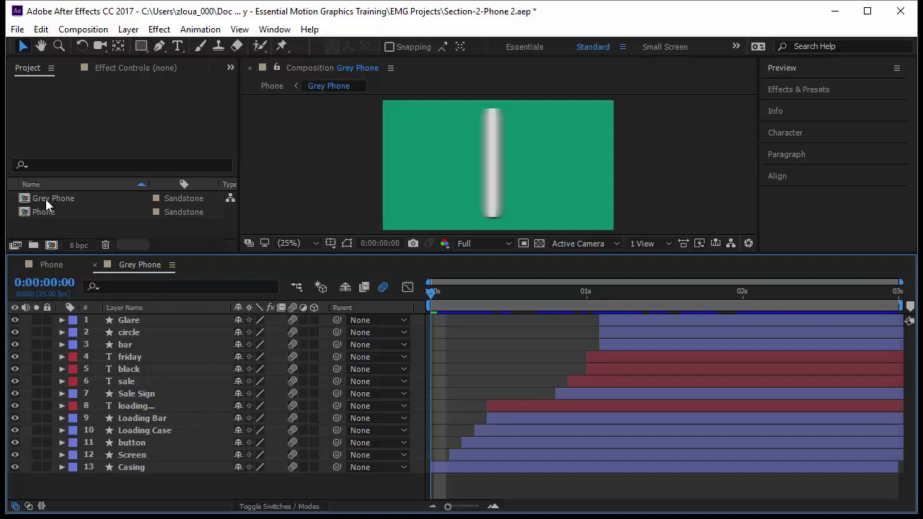
Step: Change the Grey Phone composition's background color to dark green (004939)
right_click(133, 267)
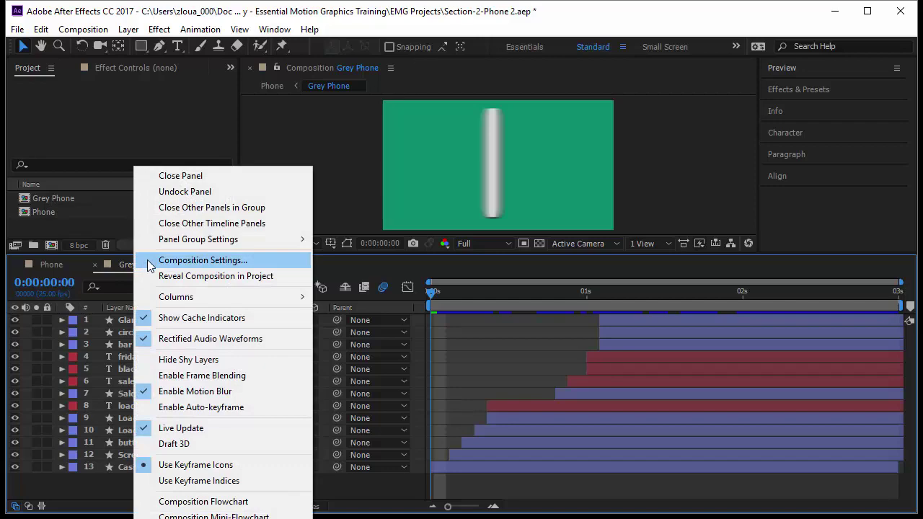
click(148, 261)
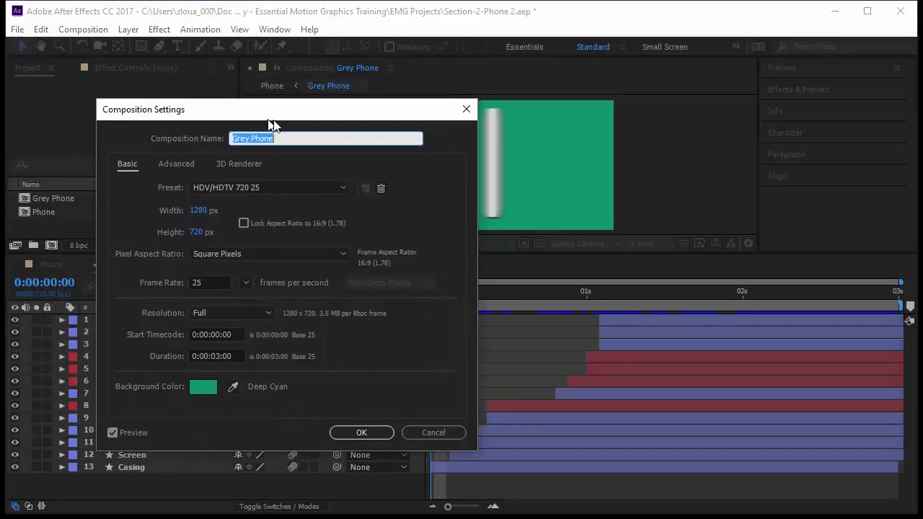
drag(268, 120, 274, 121)
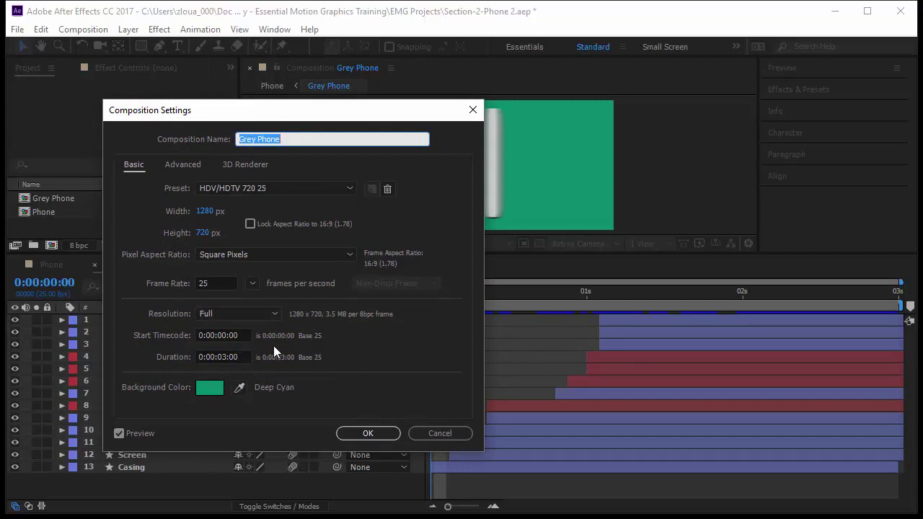
click(206, 390)
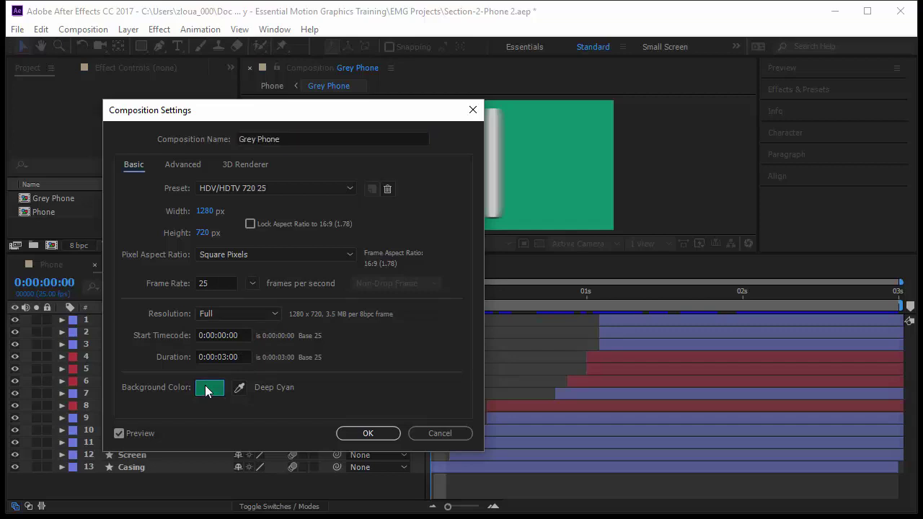
drag(192, 116, 202, 163)
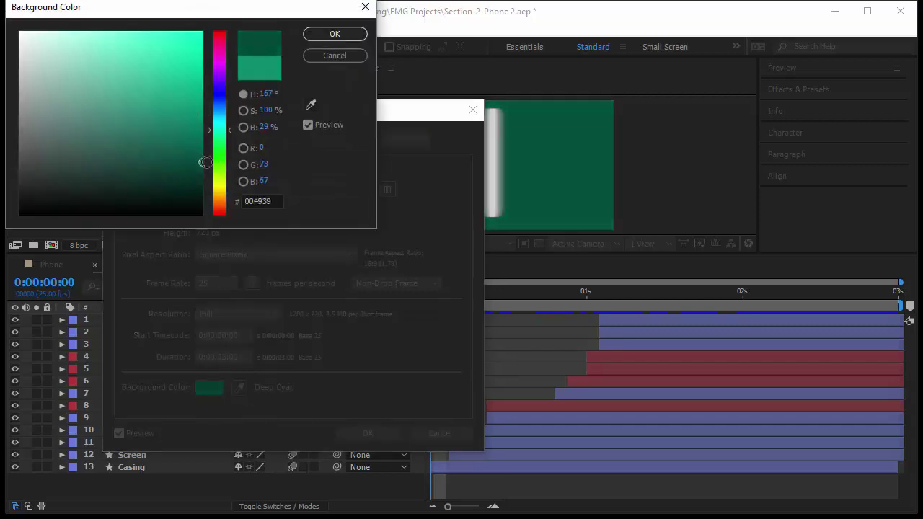
click(336, 35)
click(369, 433)
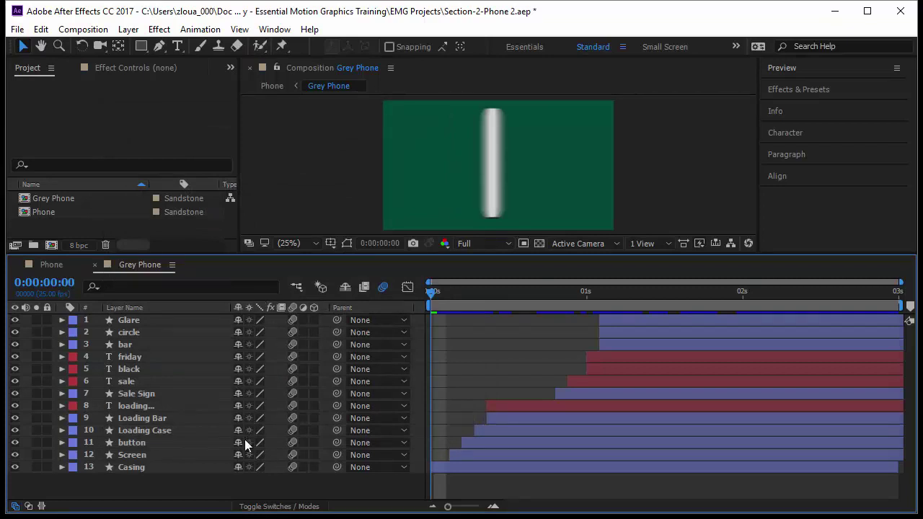
Step: Enlarge the composition viewer and switch to the main Phone composition
drag(519, 256, 396, 398)
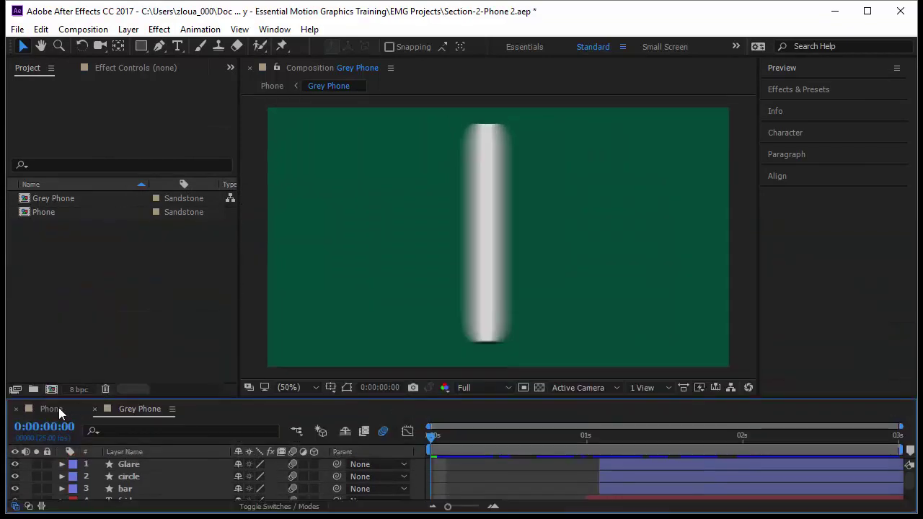
click(60, 409)
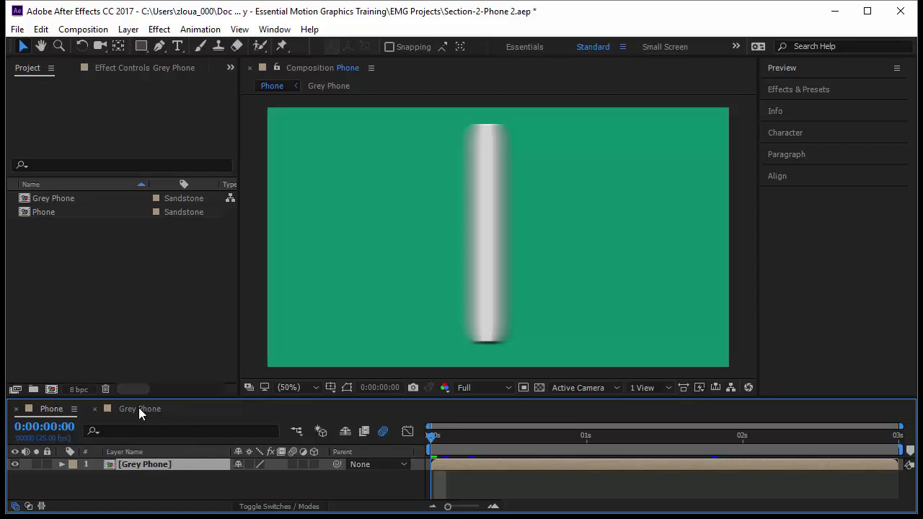
Step: Show the composition mini-flowchart linking Phone and Grey Phone, and close it with the Grey Phone layer selected
key(Tab)
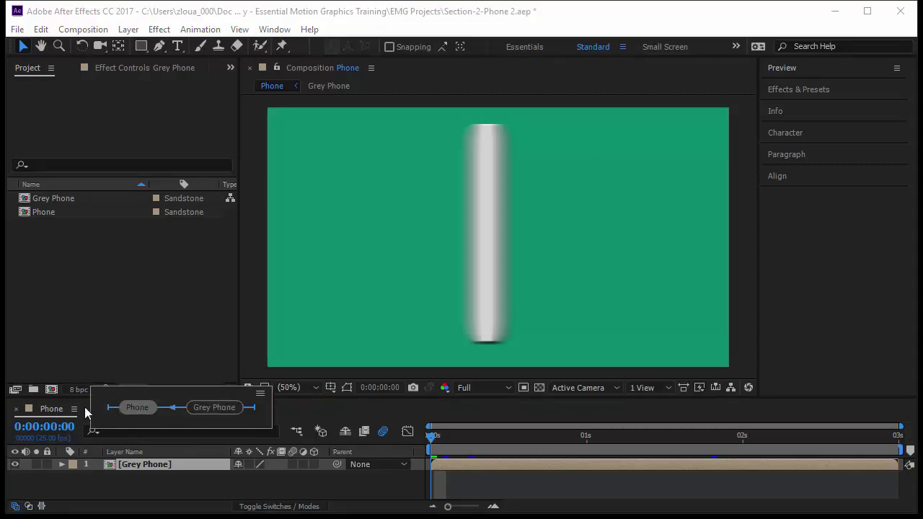
click(57, 408)
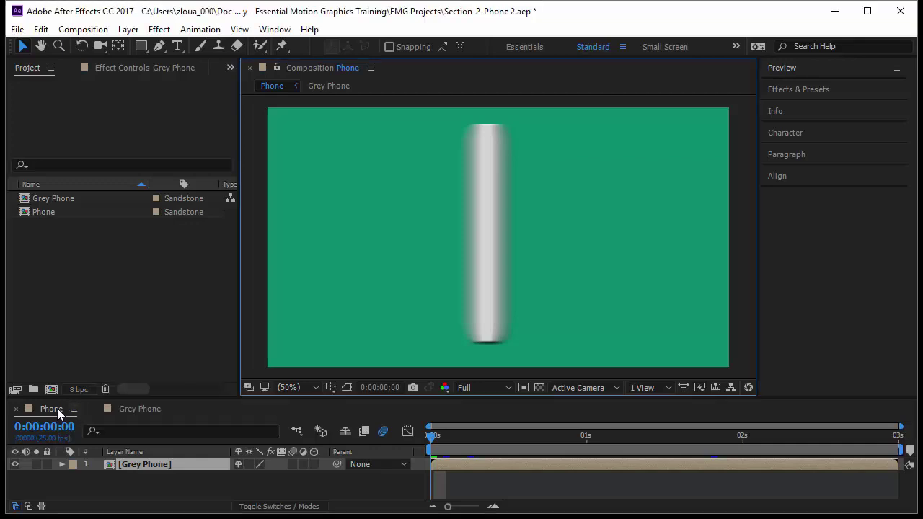
key(shift)
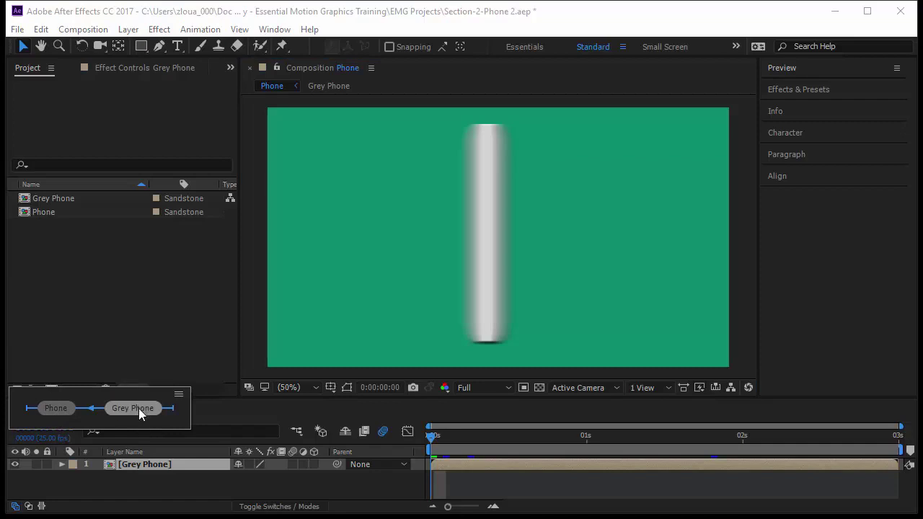
click(134, 478)
click(151, 466)
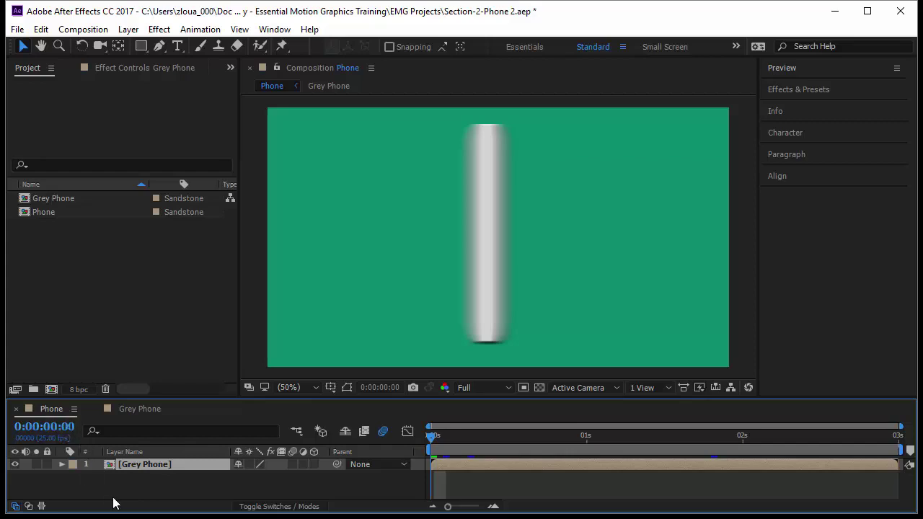
Step: Preview the phone animation in the Phone composition from the first frame
drag(100, 398, 100, 385)
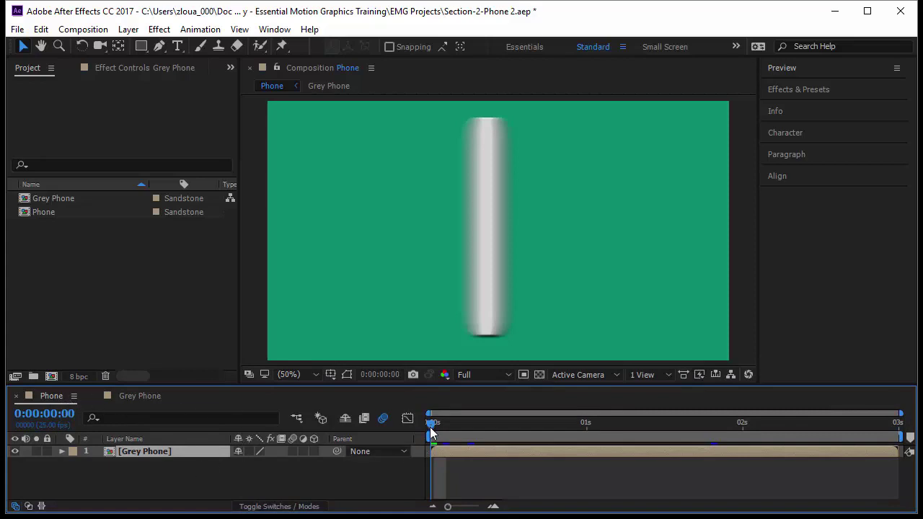
drag(432, 430, 442, 476)
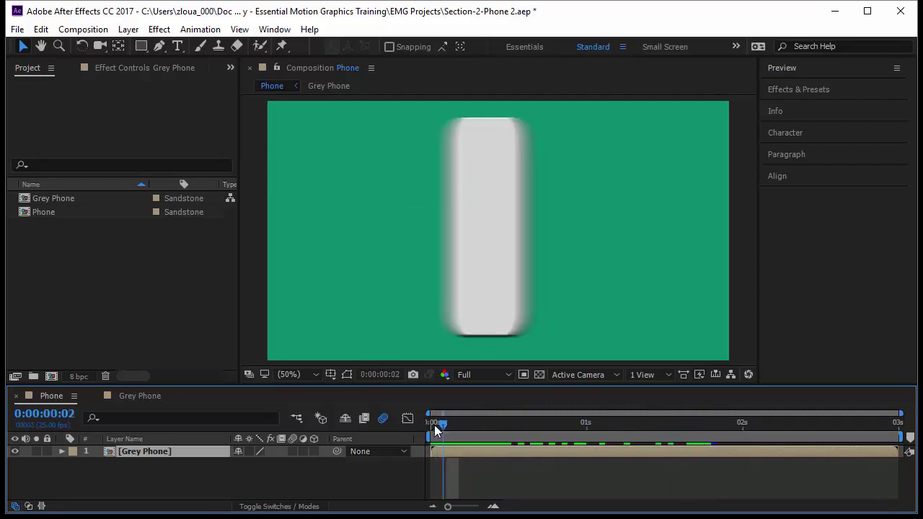
drag(434, 424, 423, 426)
key(space)
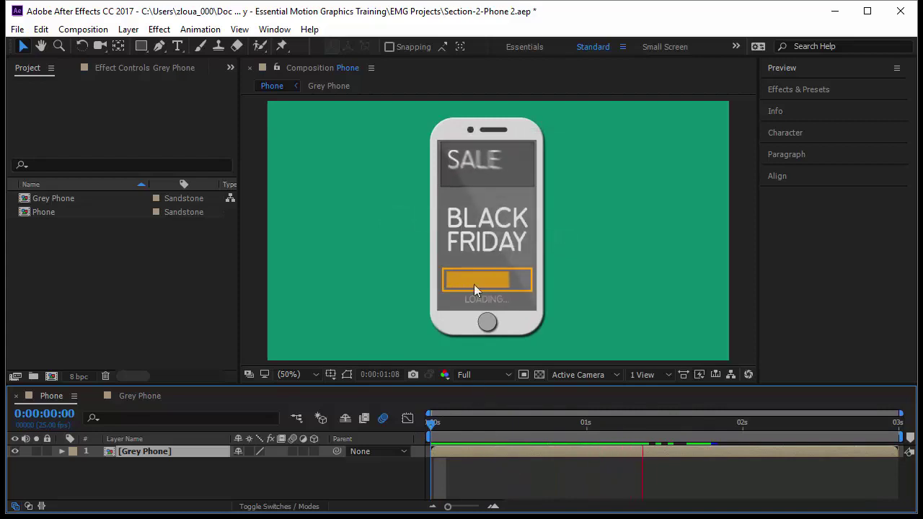
Step: Try moving the Grey Phone layer slightly off centre in the frame, and reset its transform
click(347, 375)
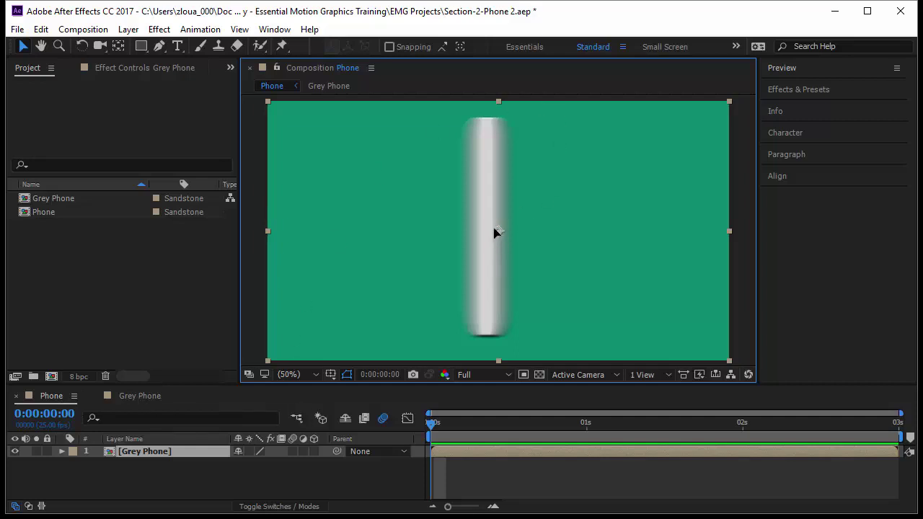
mouse_move(495, 231)
mouse_down()
mouse_move(466, 222)
mouse_move(428, 243)
mouse_move(509, 234)
mouse_move(497, 239)
mouse_up()
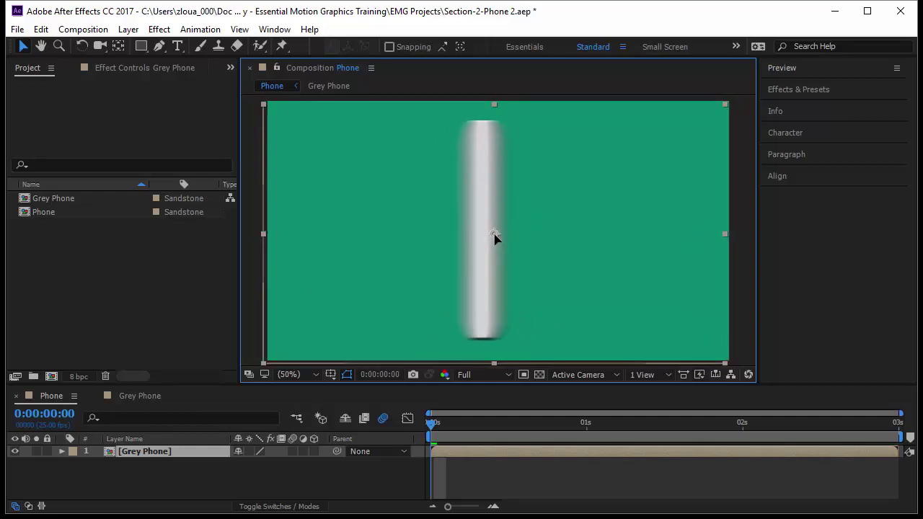
click(62, 450)
click(242, 466)
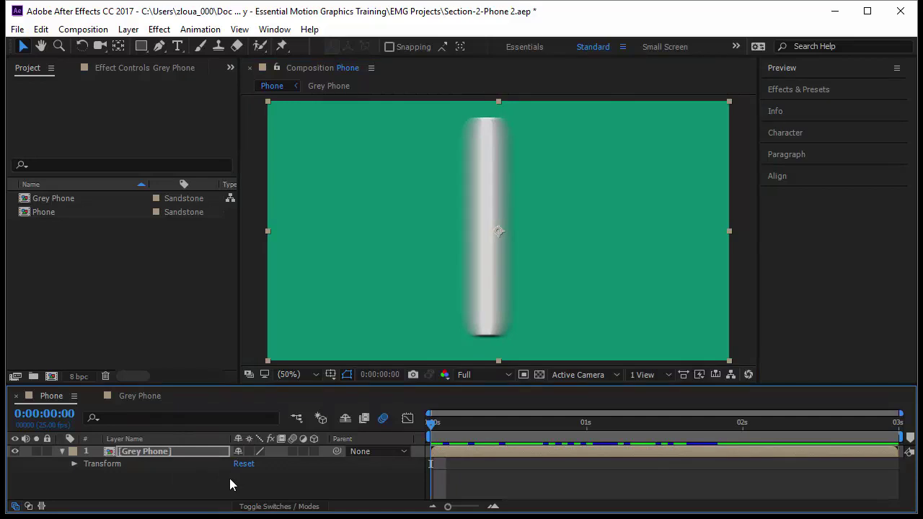
Step: Switch to the nested Grey Phone composition in the timeline
click(147, 453)
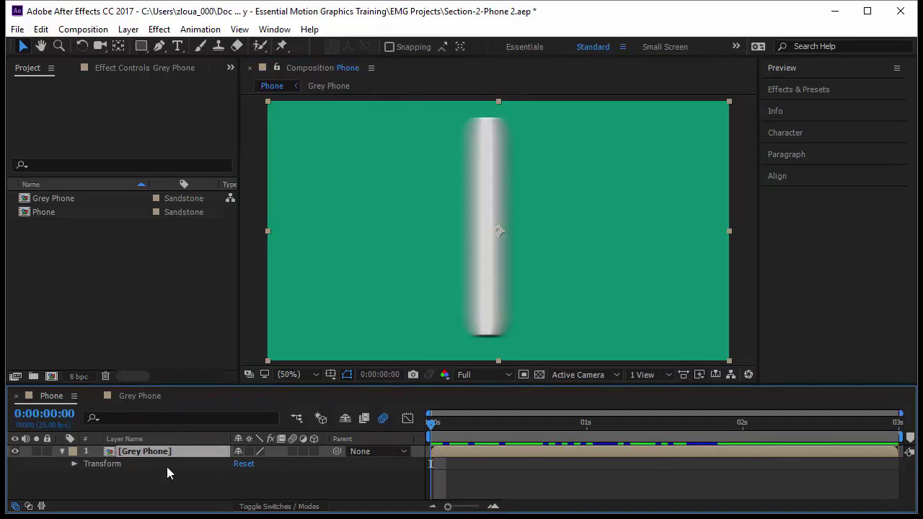
click(143, 396)
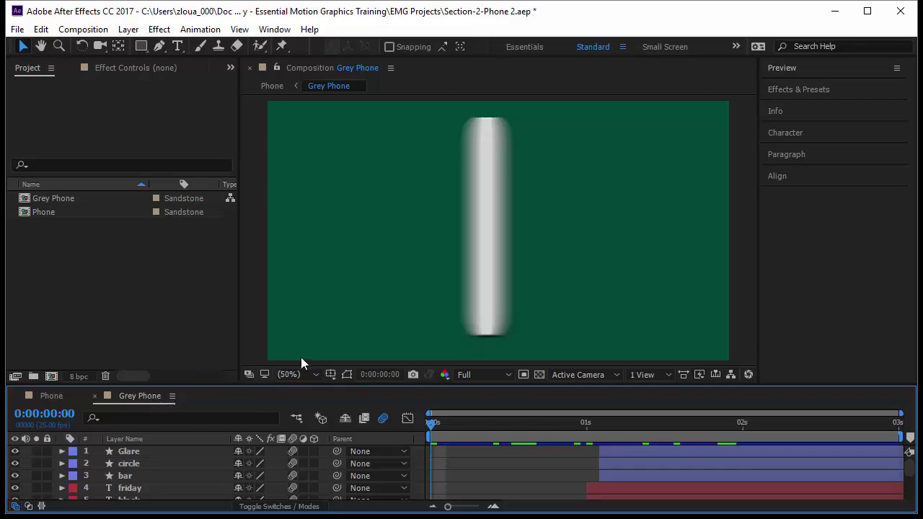
right_click(146, 398)
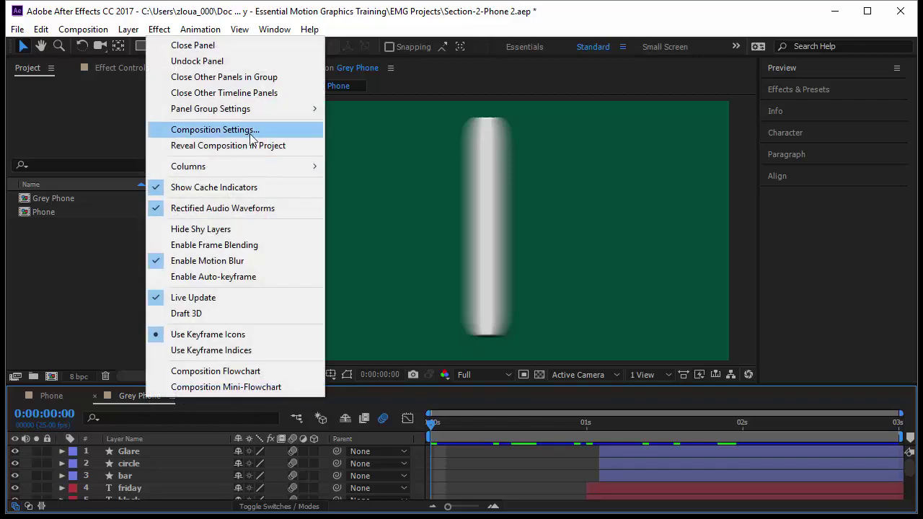
click(251, 131)
drag(209, 218, 254, 236)
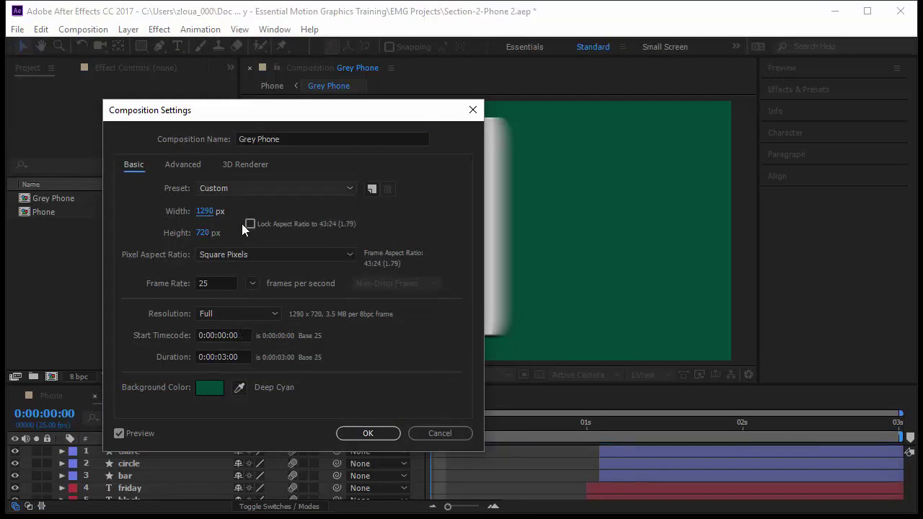
click(438, 433)
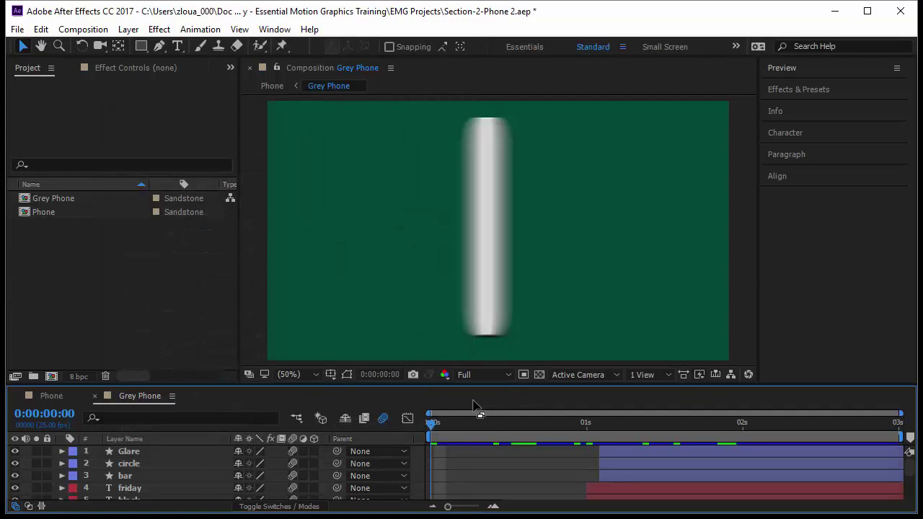
Step: Draw a region of interest around the phone and, at 0:00:02:01, adjust its edges to frame the opened phone closely, about 418 by 658 px
click(524, 375)
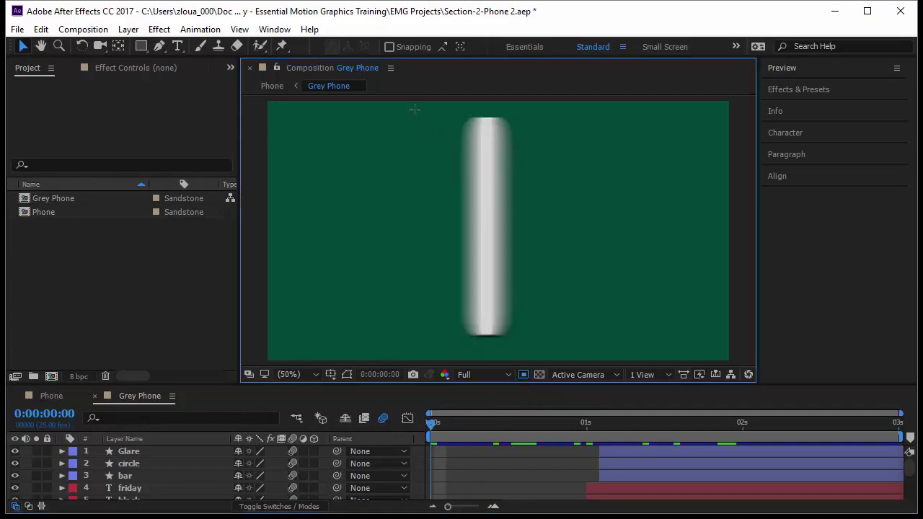
drag(414, 108, 553, 358)
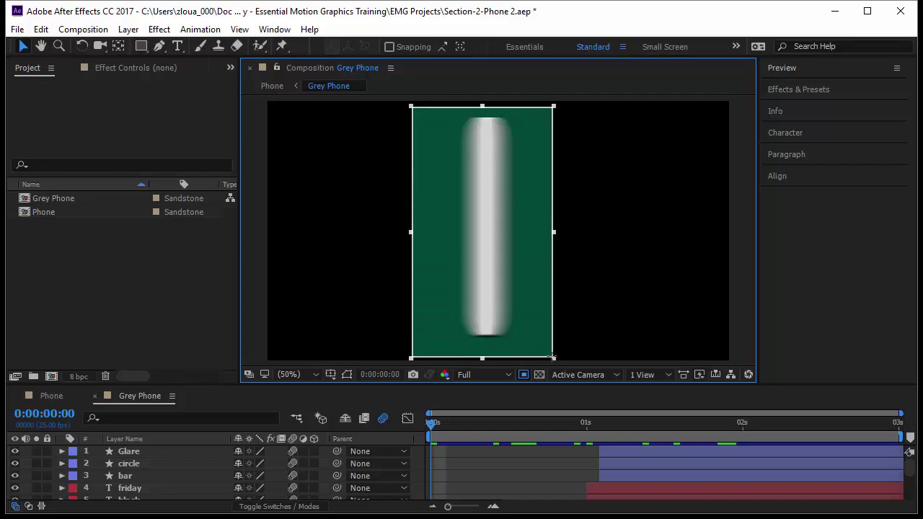
click(426, 415)
drag(425, 415, 748, 445)
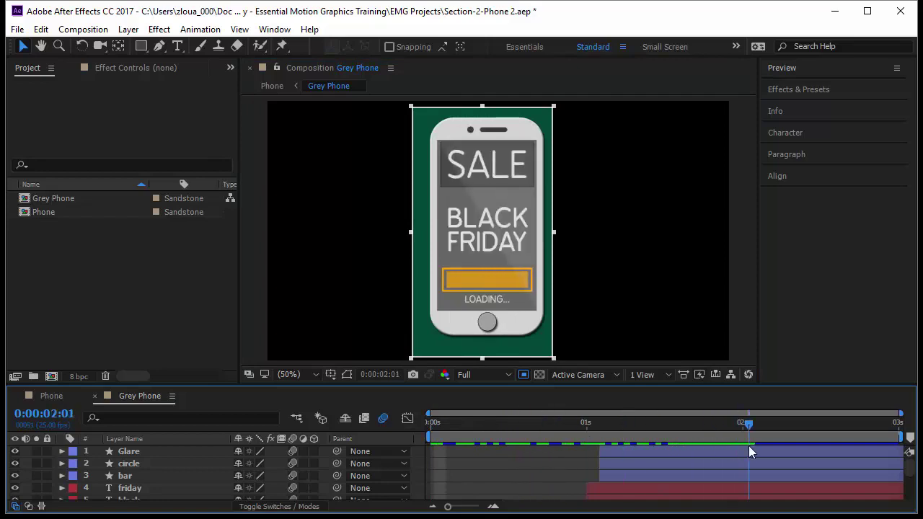
click(555, 233)
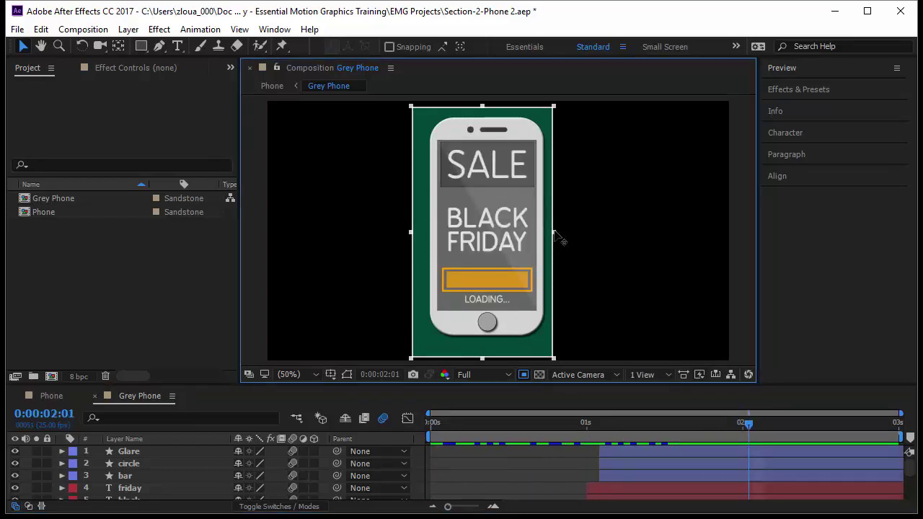
drag(556, 233, 563, 237)
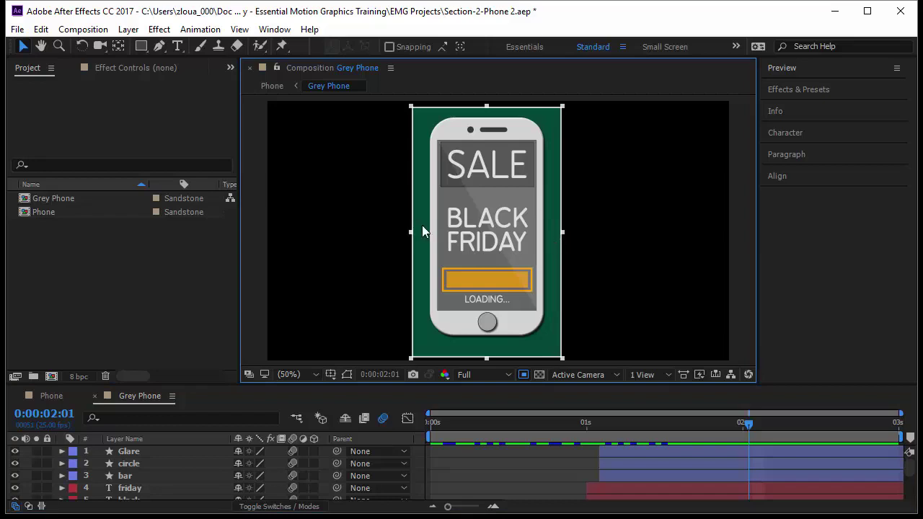
drag(411, 232, 407, 233)
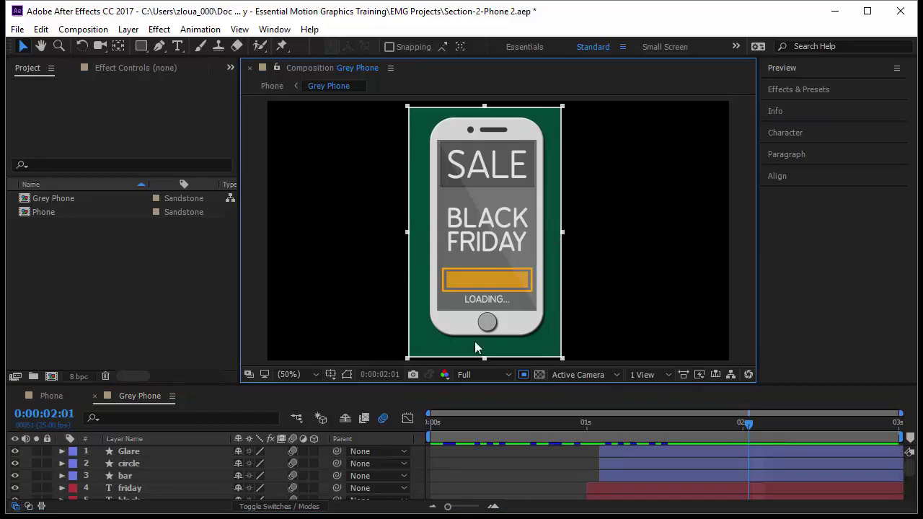
drag(485, 358, 491, 347)
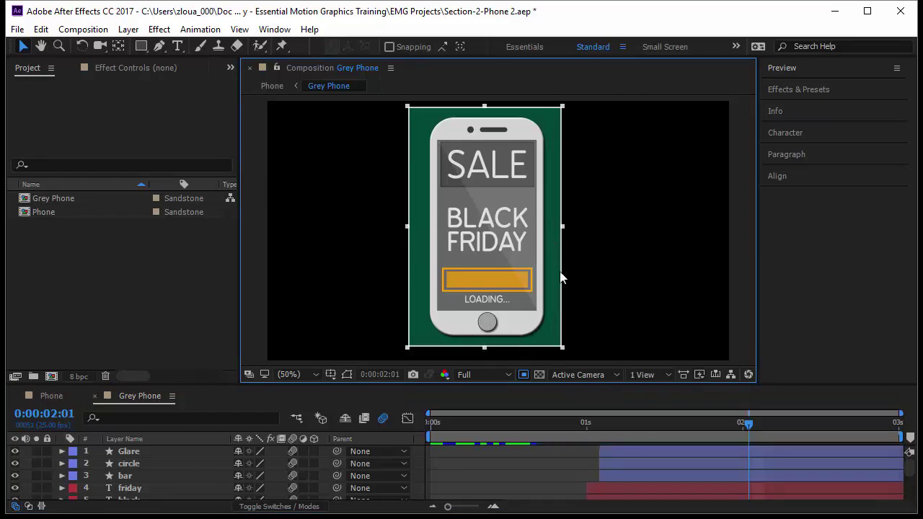
Step: Check the region of interest against earlier frames and crop the Grey Phone composition to it
drag(750, 422, 595, 504)
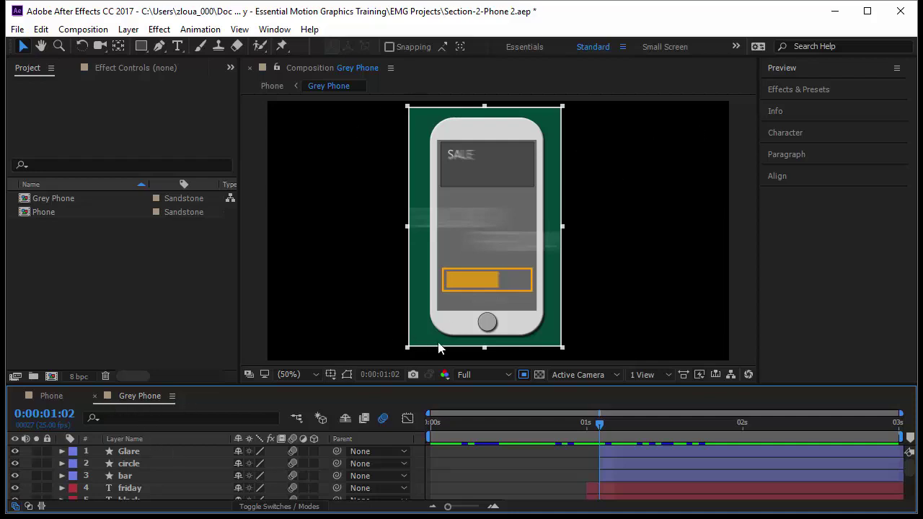
click(93, 33)
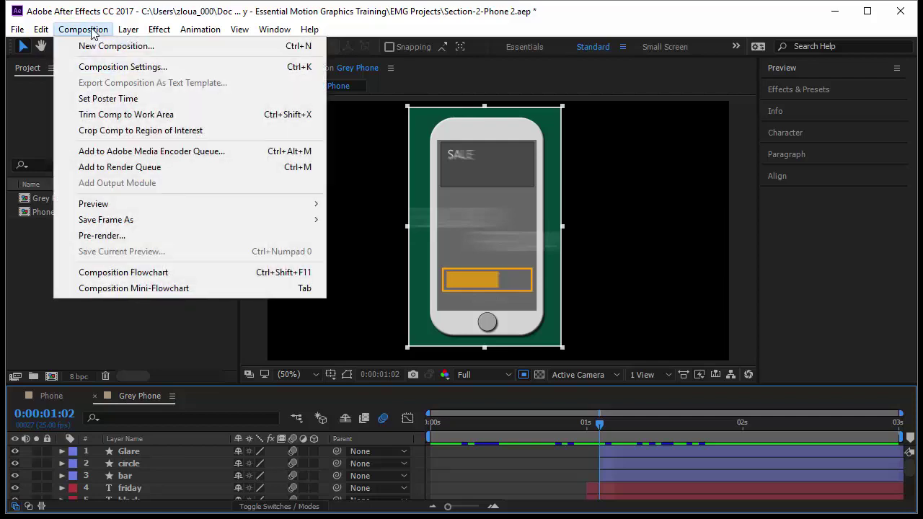
click(97, 133)
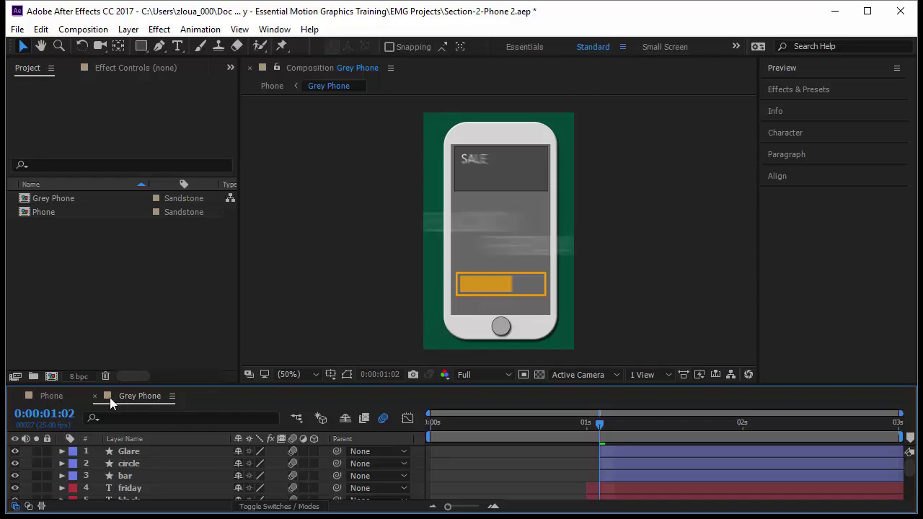
Step: Check the cropped Grey Phone composition's width and height in its composition settings, and leave them without changes
right_click(144, 394)
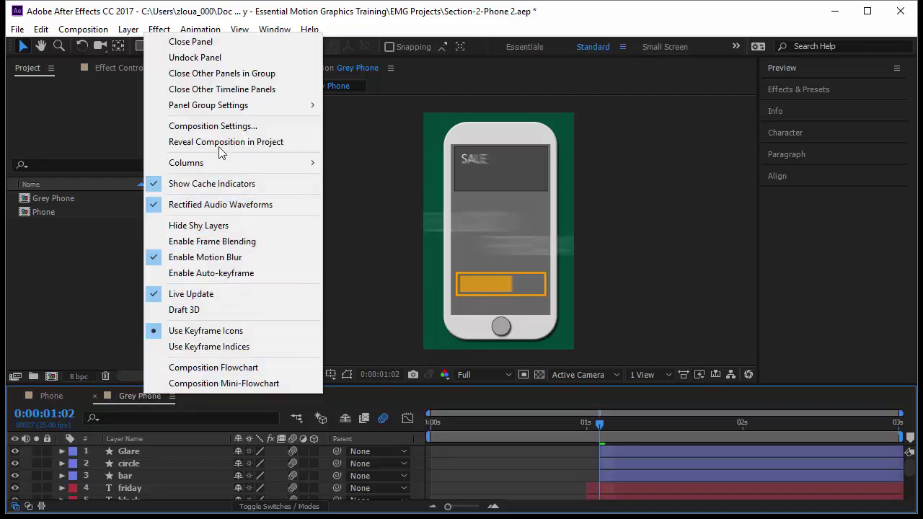
click(225, 127)
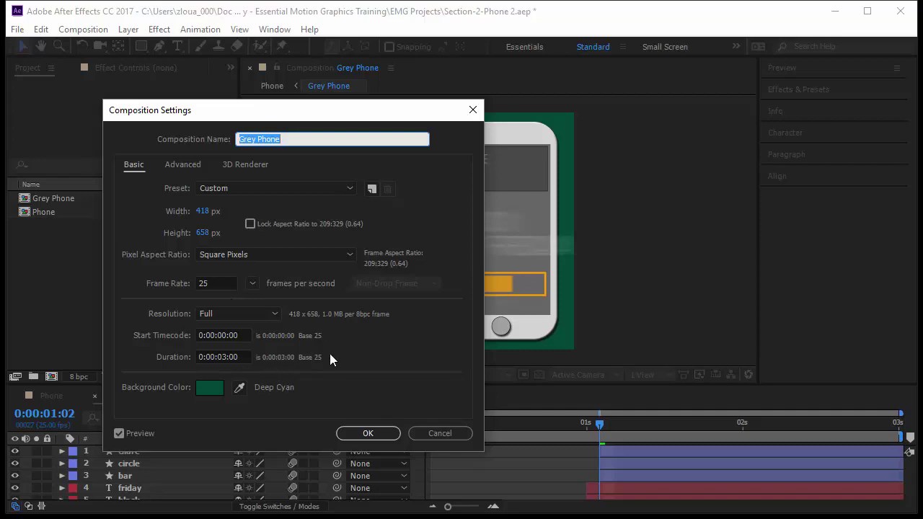
click(429, 433)
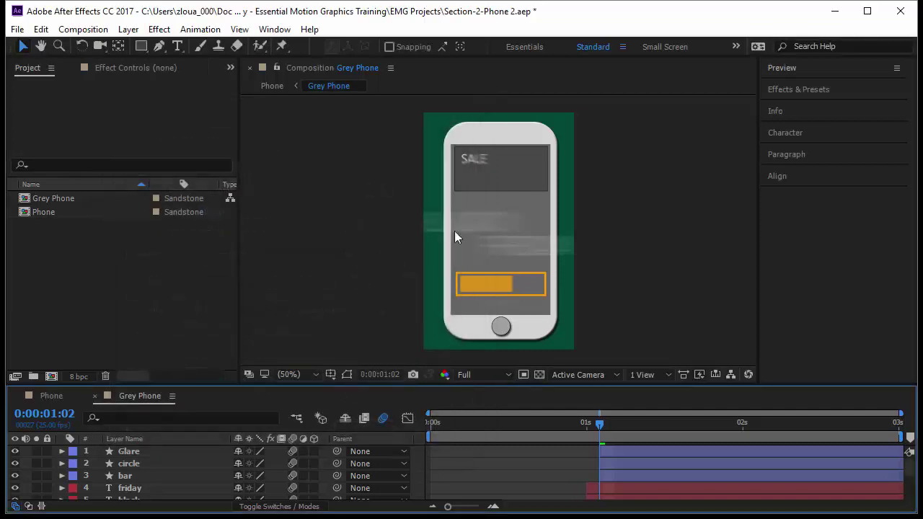
Step: Switch to the Phone composition, try moving the Grey Phone layer slightly off centre, and undo the move
click(52, 398)
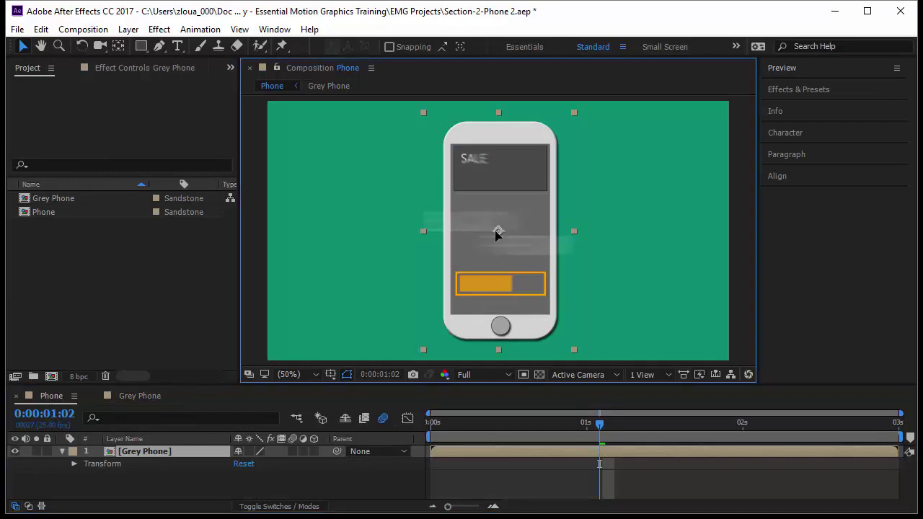
mouse_move(497, 232)
mouse_down()
mouse_move(385, 236)
mouse_move(485, 237)
mouse_up()
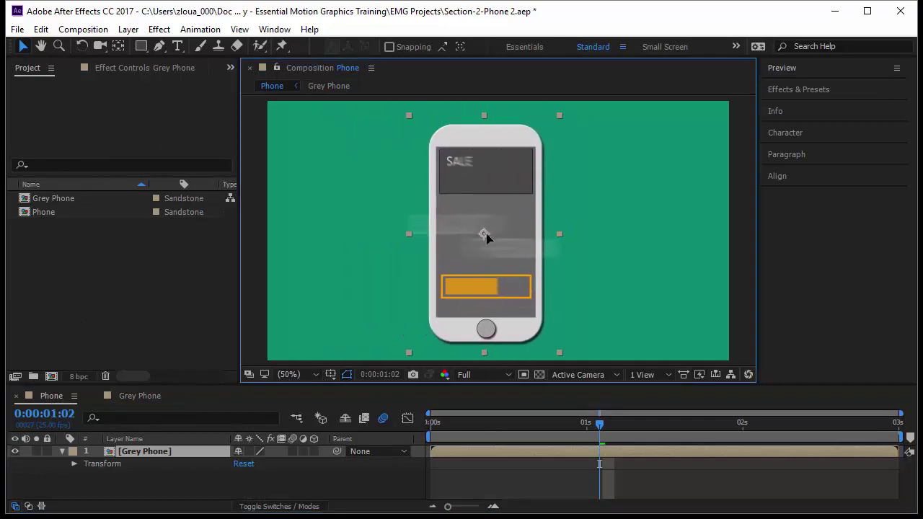
key(ctrl+z)
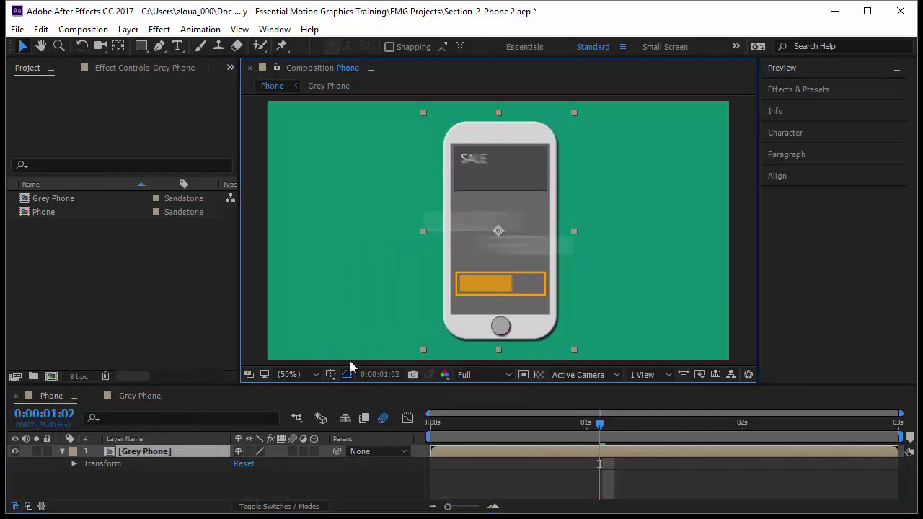
Step: Show the Grey Phone layer's transform properties and enlarge the timeline area enough to fit them
click(75, 464)
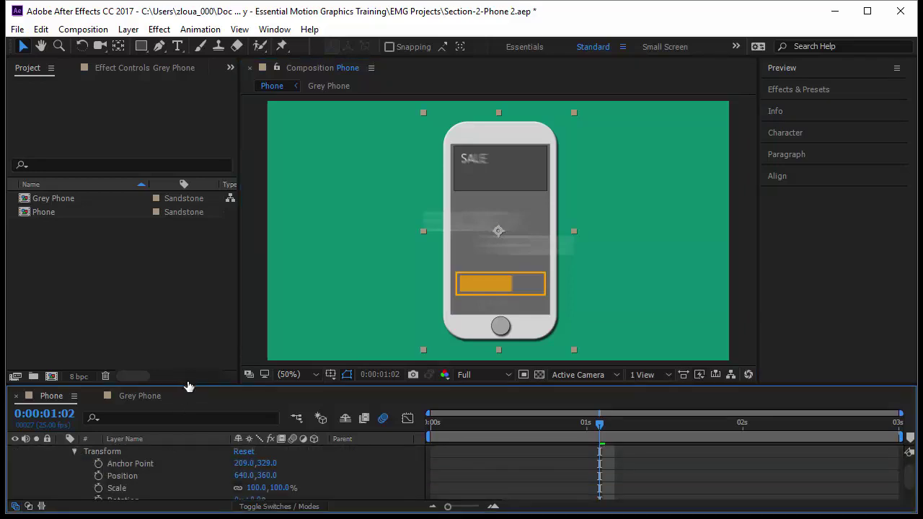
drag(188, 384, 196, 318)
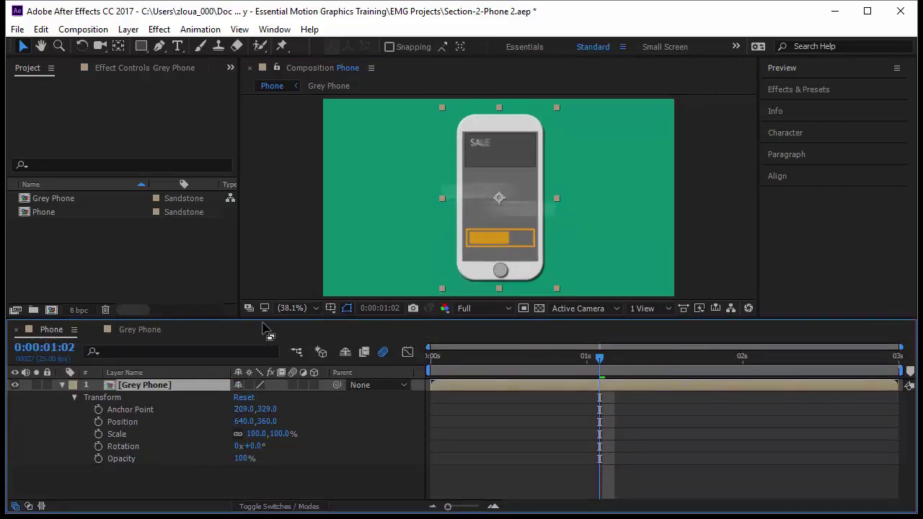
drag(262, 318, 264, 349)
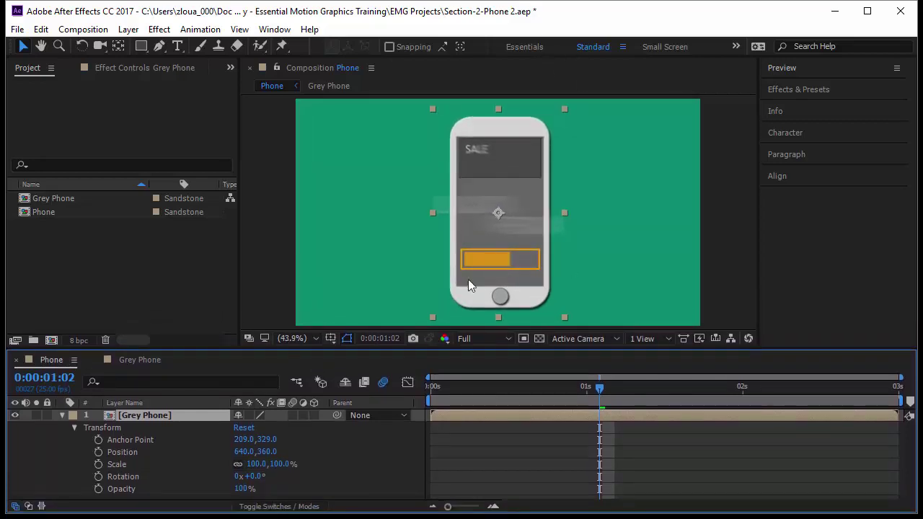
Step: Keyframe the Grey Phone layer's Position at the first frame, with the phone beyond the frame's left edge at about -221.3, 360
drag(599, 393, 418, 410)
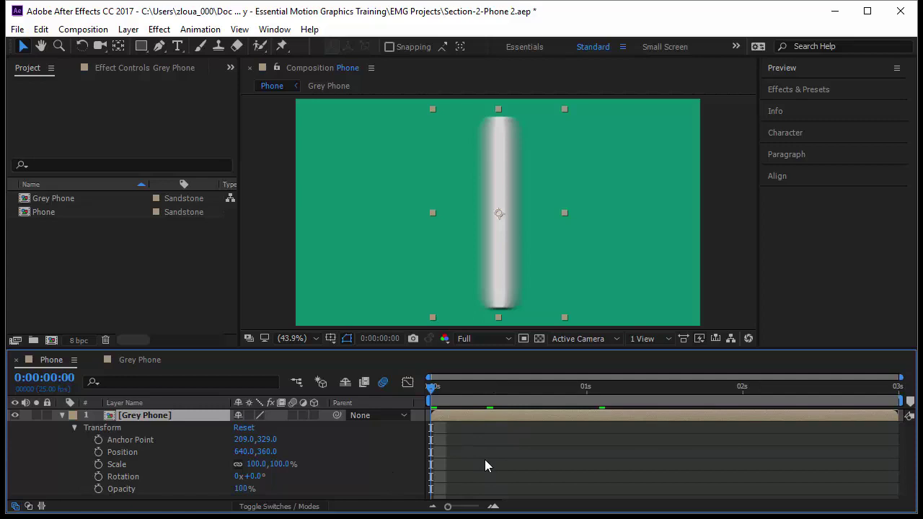
click(98, 452)
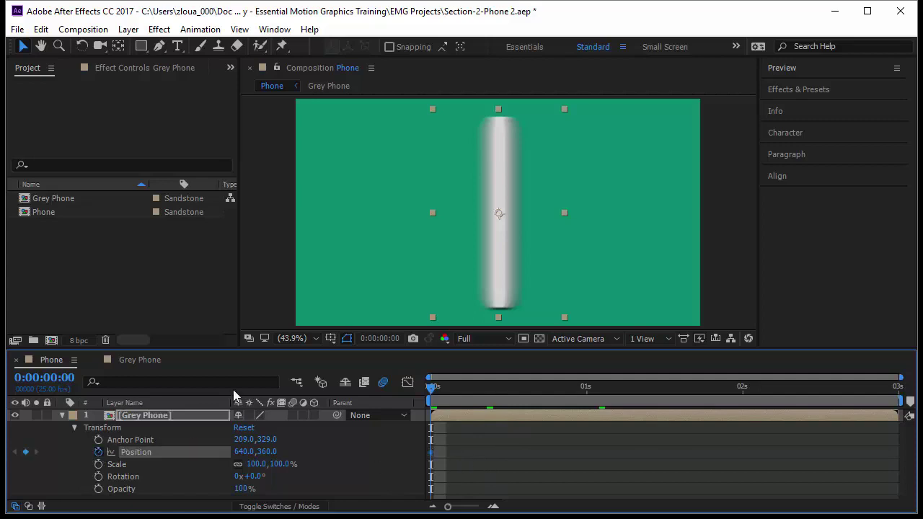
click(497, 215)
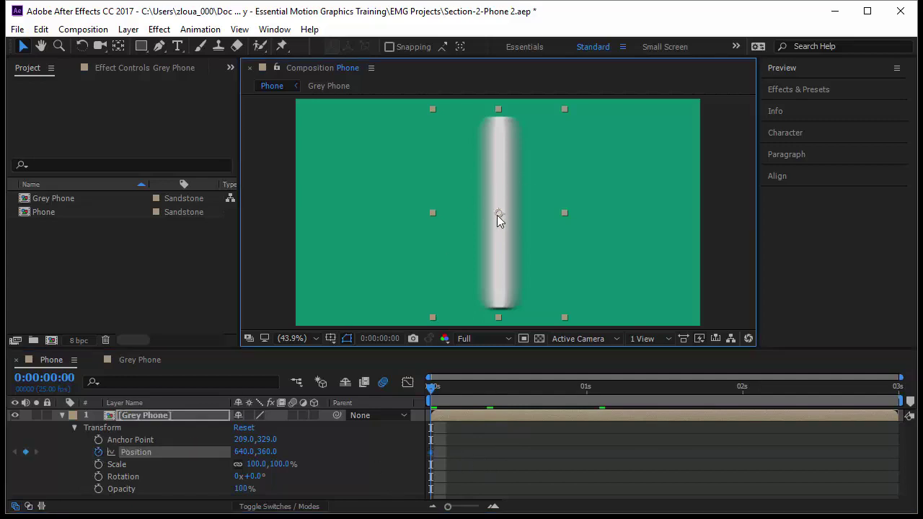
drag(497, 215, 227, 213)
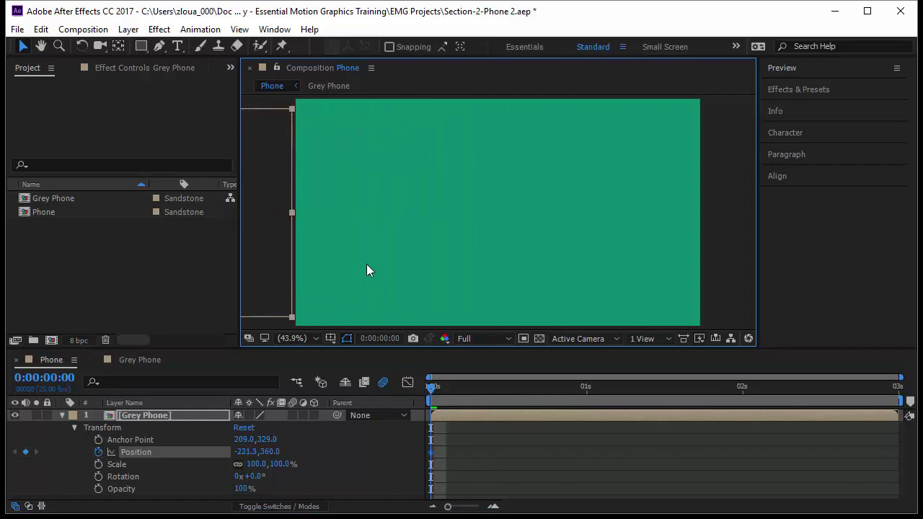
Step: Add a Position keyframe of about 632.7, 360 at 0:00:00:05 and preview the phone's slide-in from the start
drag(431, 389, 462, 395)
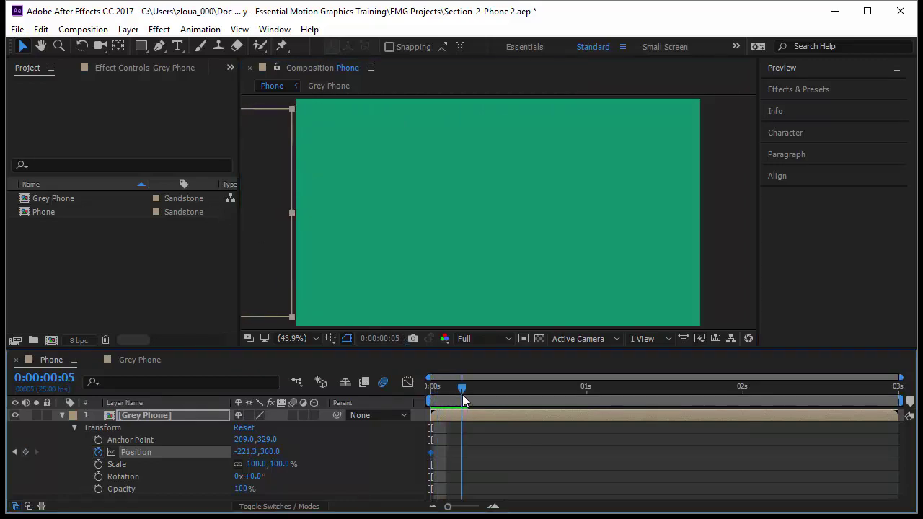
drag(235, 451, 858, 458)
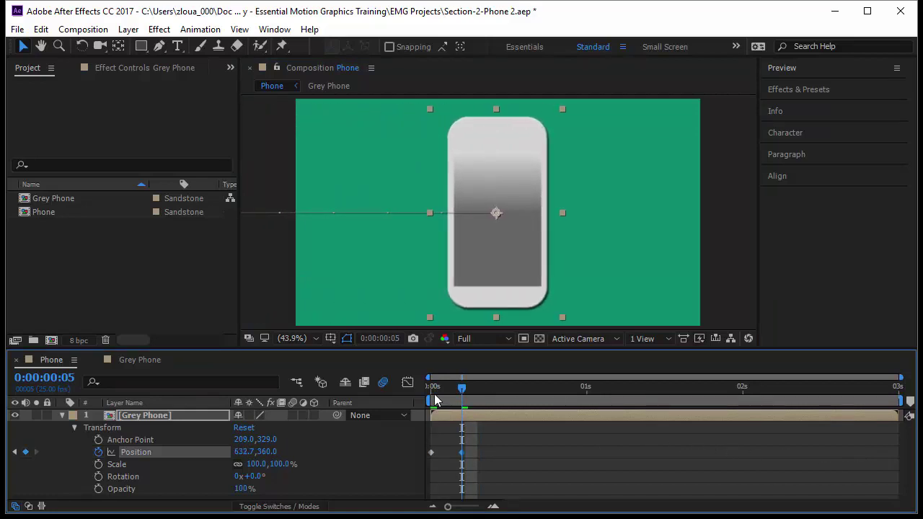
drag(464, 391, 431, 389)
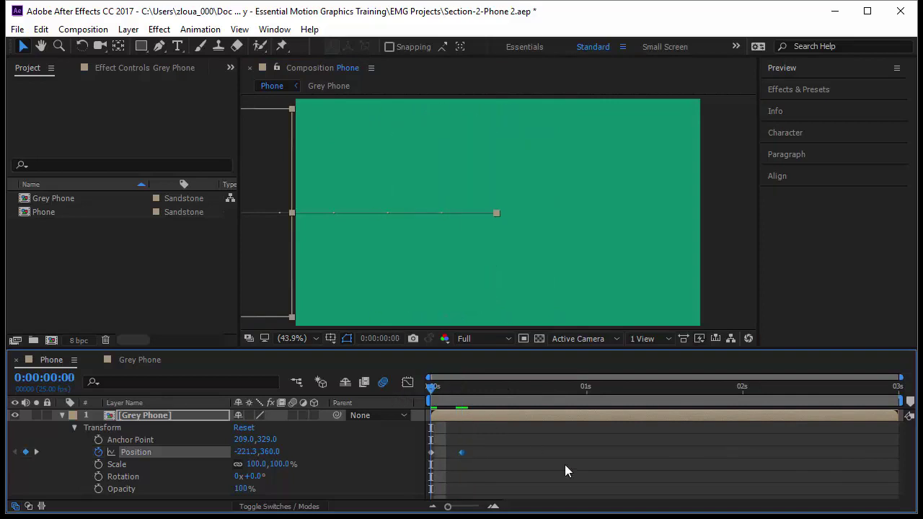
key(space)
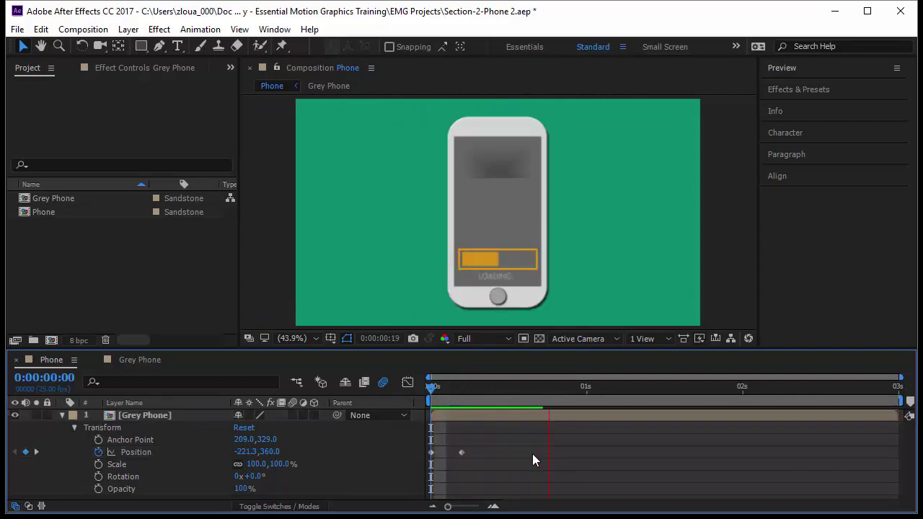
Step: Move the second Position keyframe to about half a second and collapse the Grey Phone layer's properties
drag(460, 451, 511, 455)
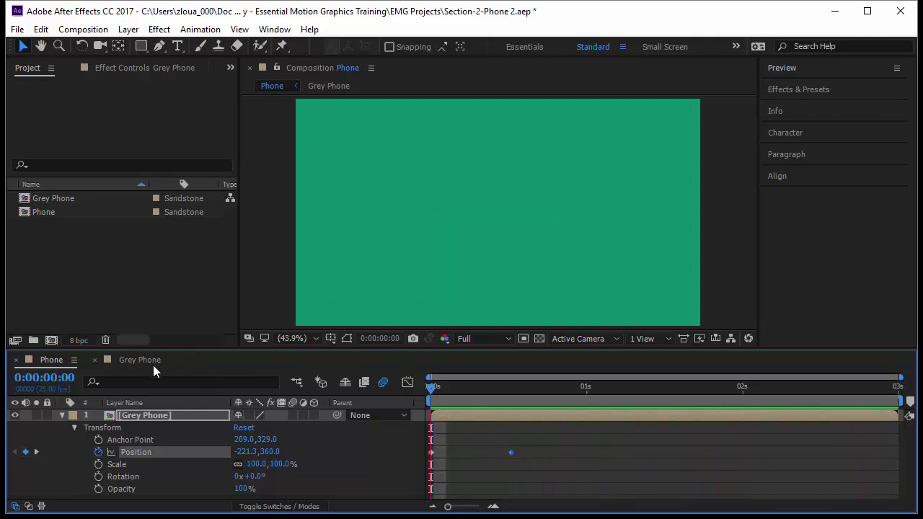
click(62, 416)
Step: Show source names in the layer list and compare the Grey Phone layer with its source composition in the project
click(137, 402)
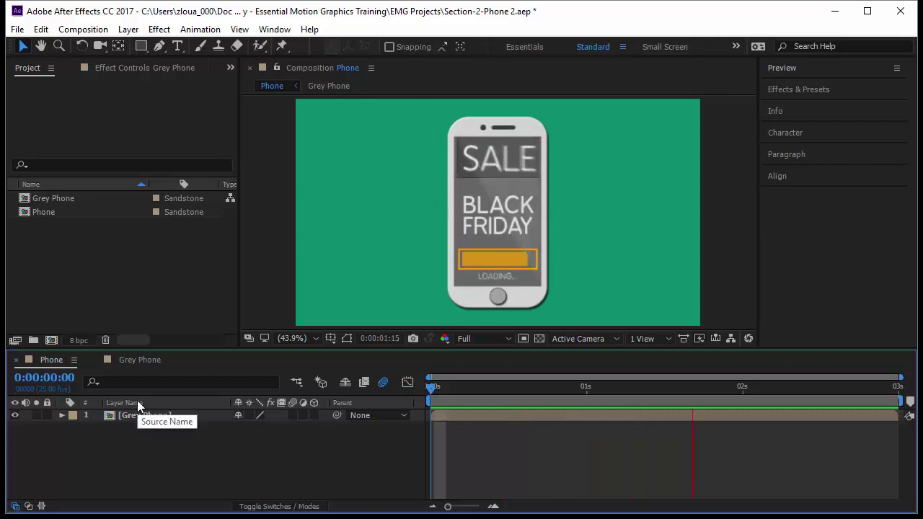
click(144, 417)
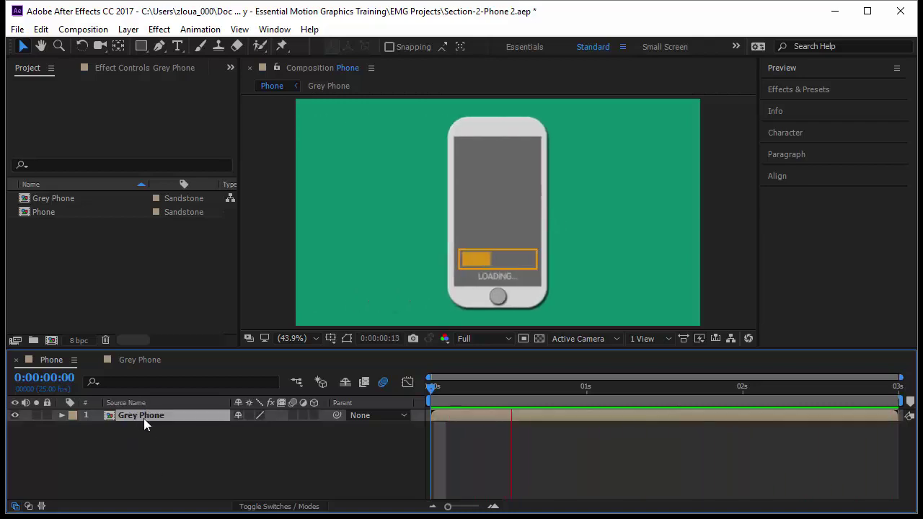
click(52, 200)
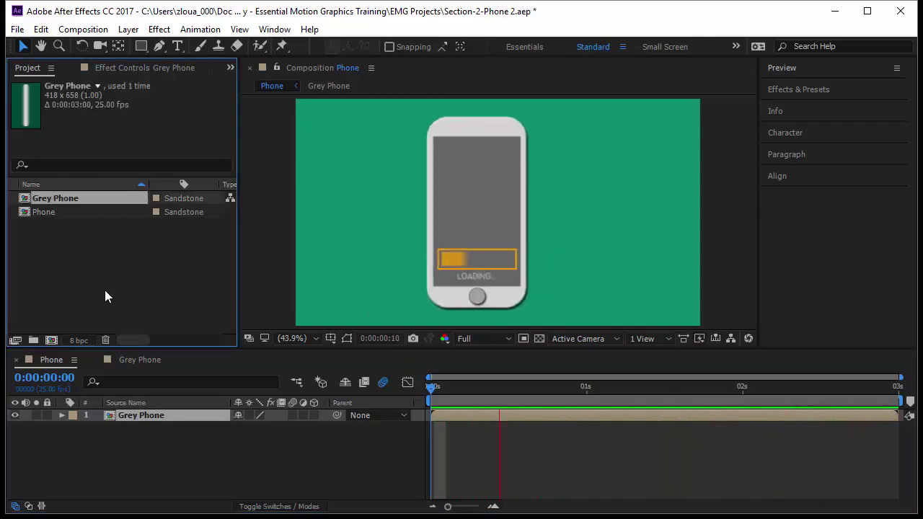
Step: Rename the Grey Phone layer in the Phone composition to Grey Phone 1
click(147, 434)
click(152, 416)
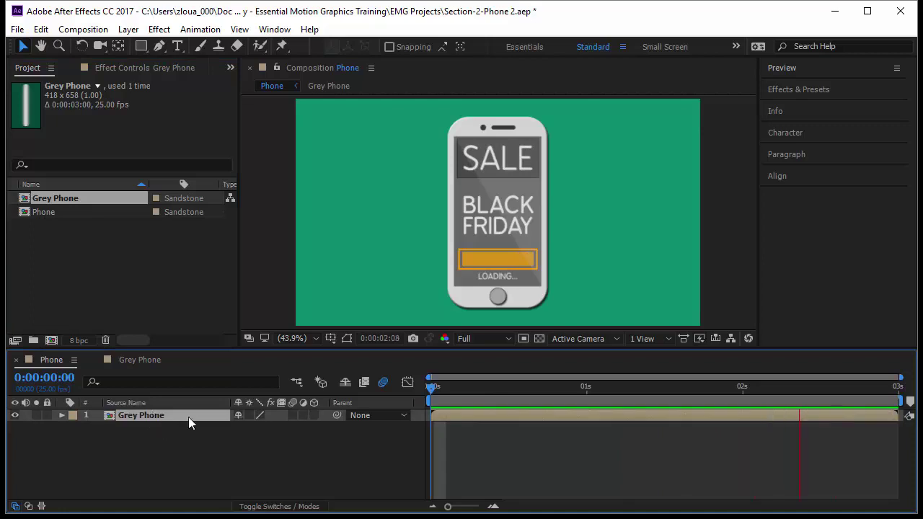
key(Return)
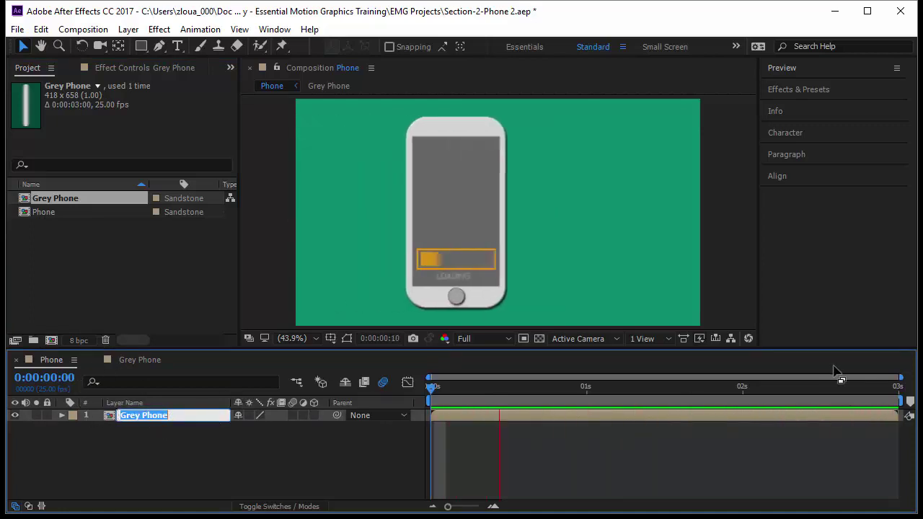
key(Return)
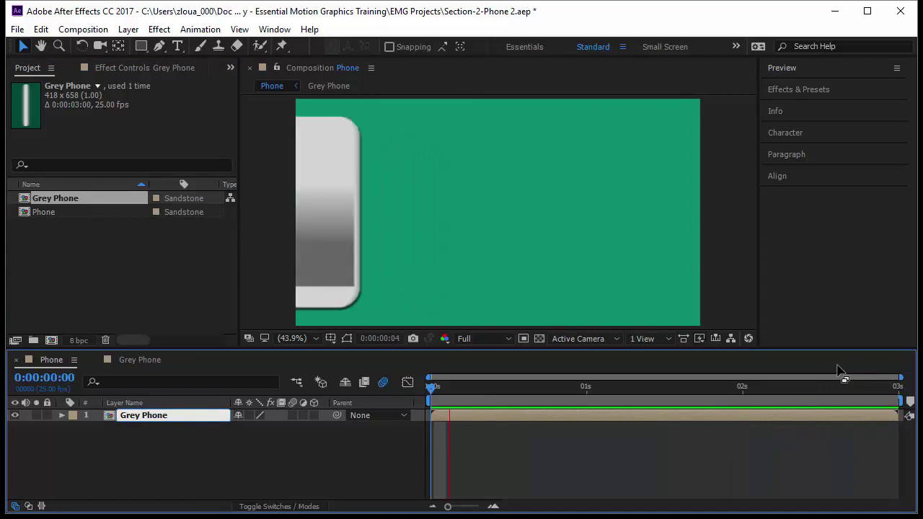
text(1)
key(Return)
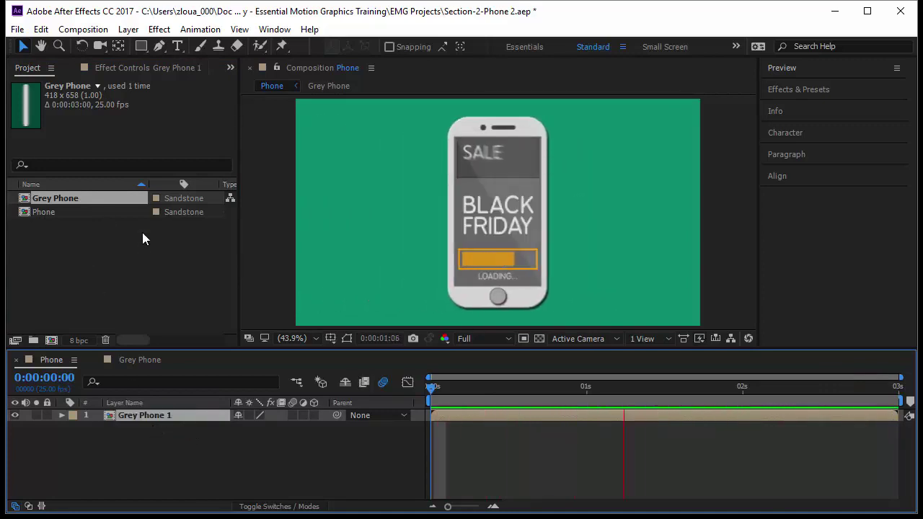
Step: Add another Grey Phone composition beneath the Grey Phone 1 layer and place its phone immediately left of the centre phone
click(388, 426)
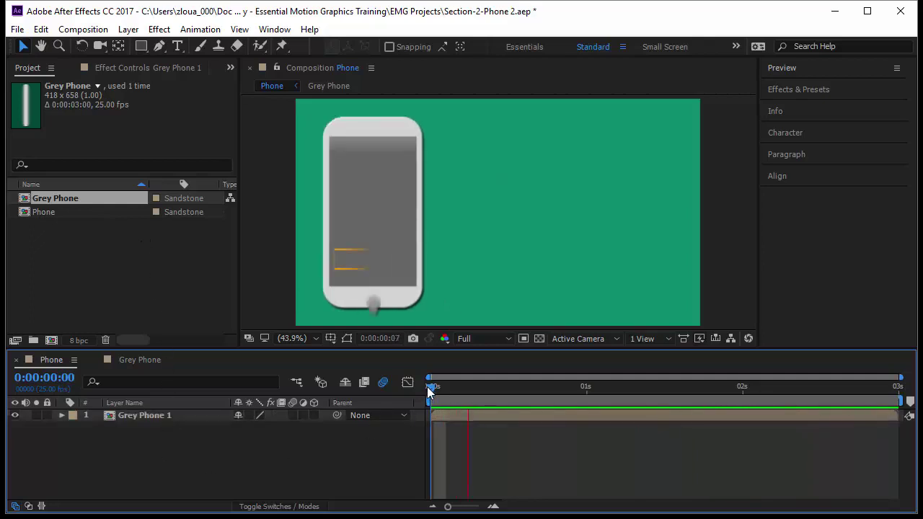
drag(439, 396, 537, 422)
click(175, 417)
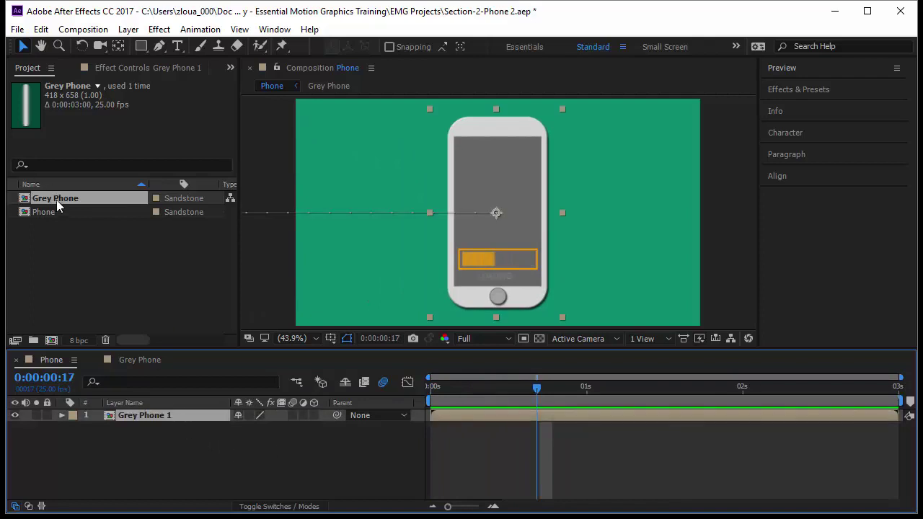
drag(57, 200, 100, 437)
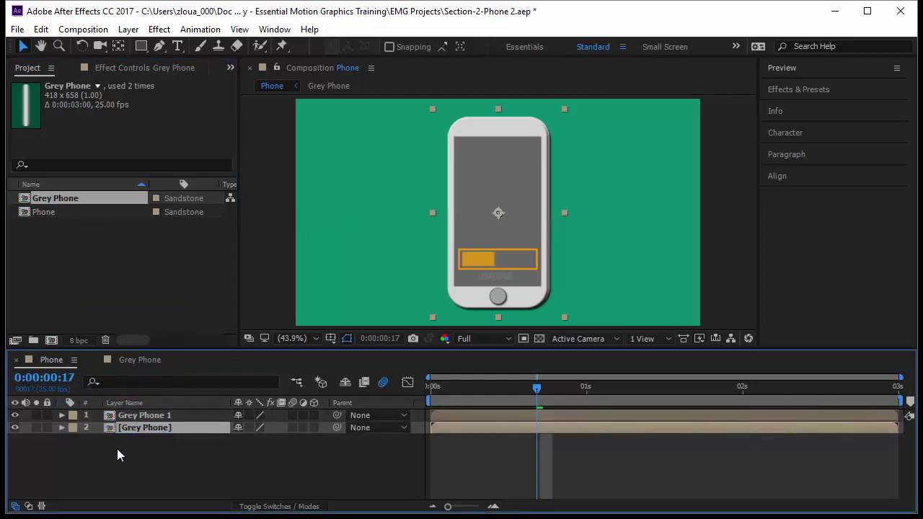
click(498, 215)
drag(498, 215, 384, 217)
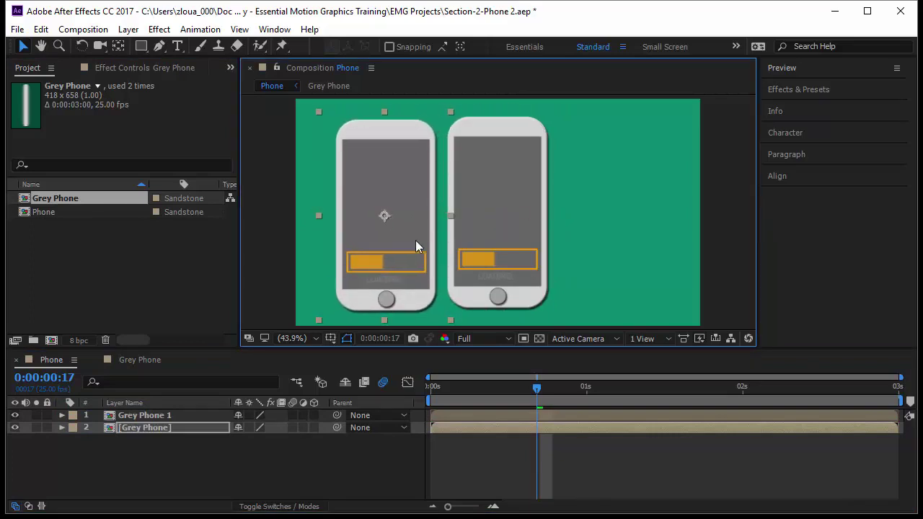
Step: Set a 100% Scale keyframe on the second Grey Phone layer at 0:00:00:14
click(533, 389)
key(space)
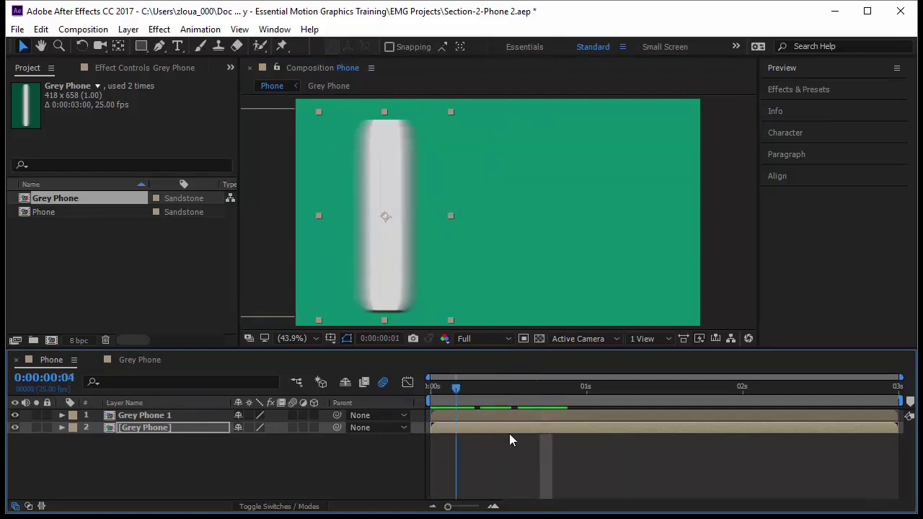
click(159, 428)
key(s)
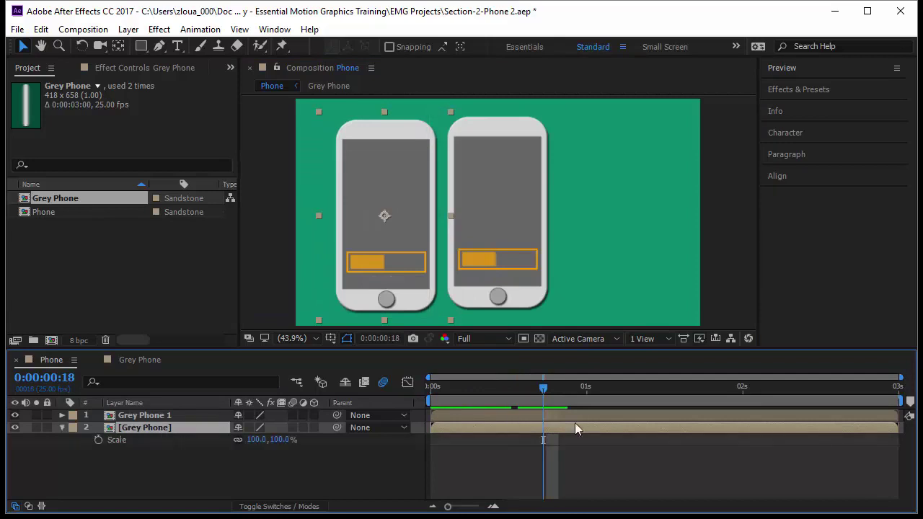
drag(544, 389, 519, 424)
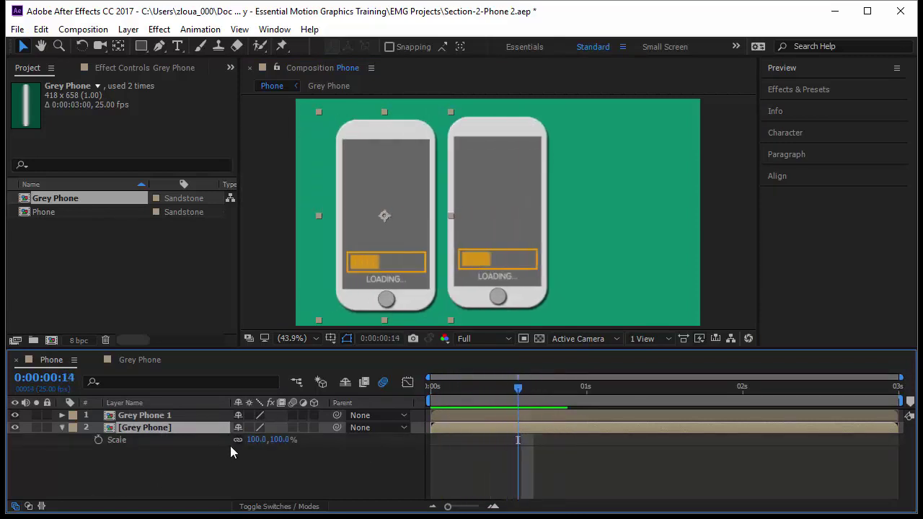
click(256, 439)
click(248, 452)
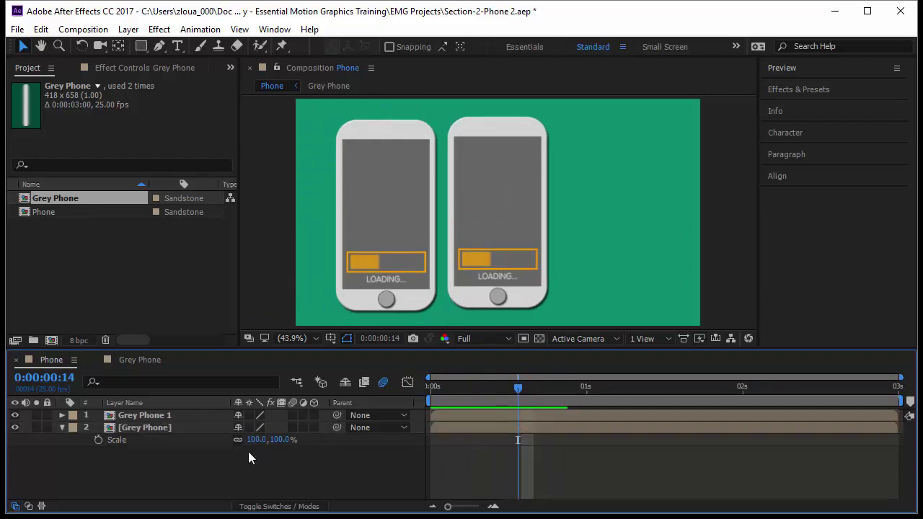
click(98, 440)
Step: Add a 0% Scale keyframe to the second Grey Phone layer at 0:00:00:08 and preview the animation from the start
drag(524, 388, 480, 399)
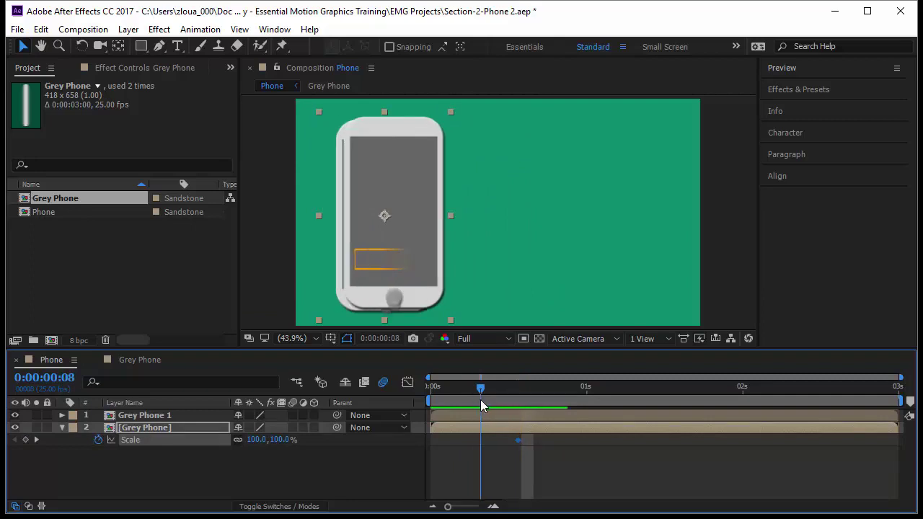
click(256, 439)
text(0)
click(314, 456)
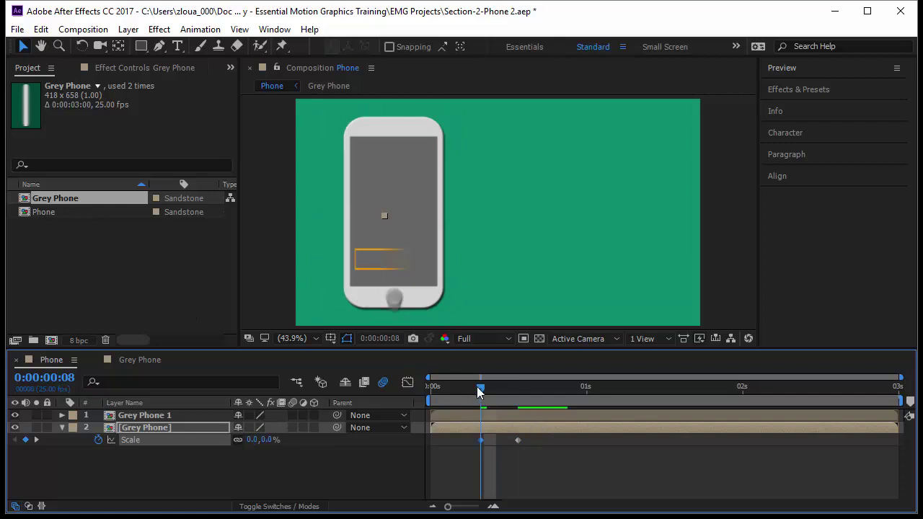
key(Home)
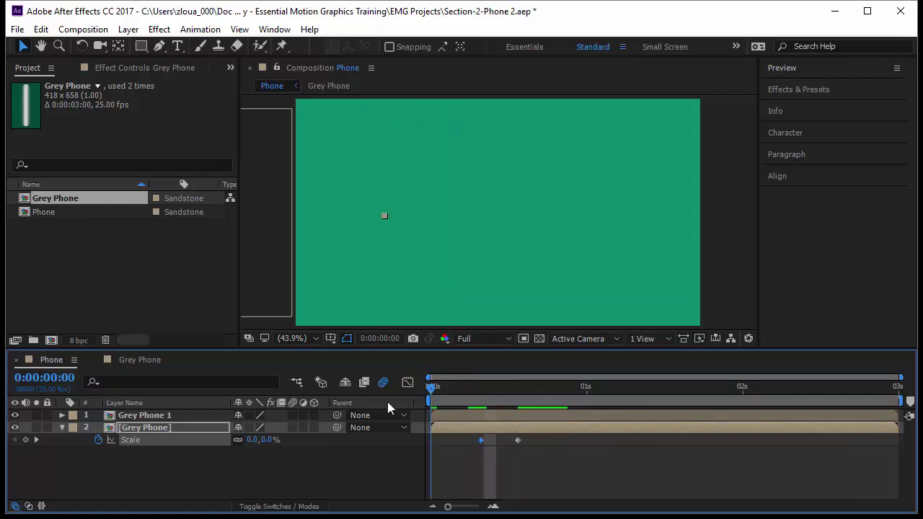
key(space)
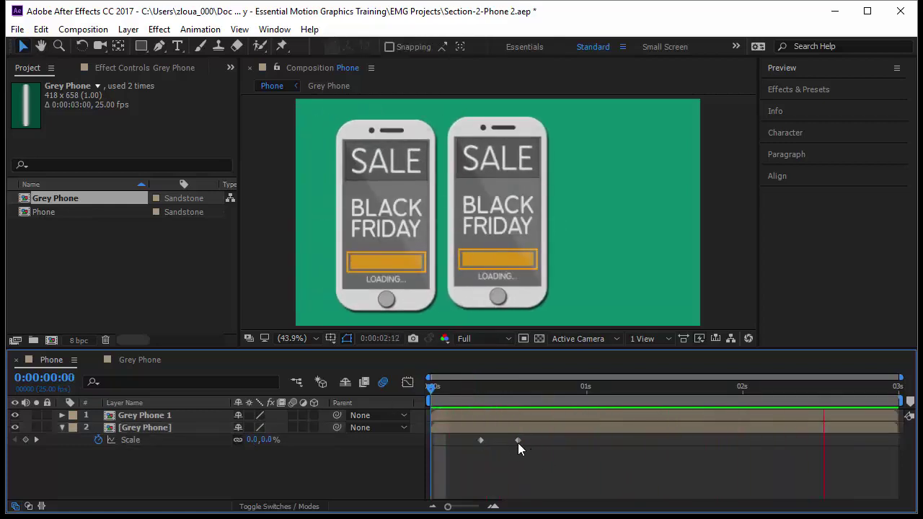
Step: Move the 100% Scale keyframe to 0:00:00:20 and check the slower scale-up around 0:00:00:11
drag(518, 440, 555, 441)
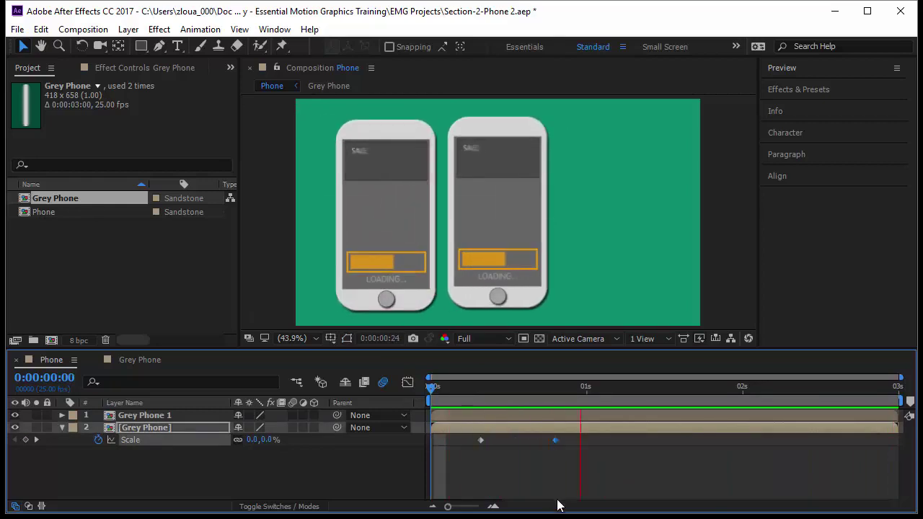
key(space)
click(499, 387)
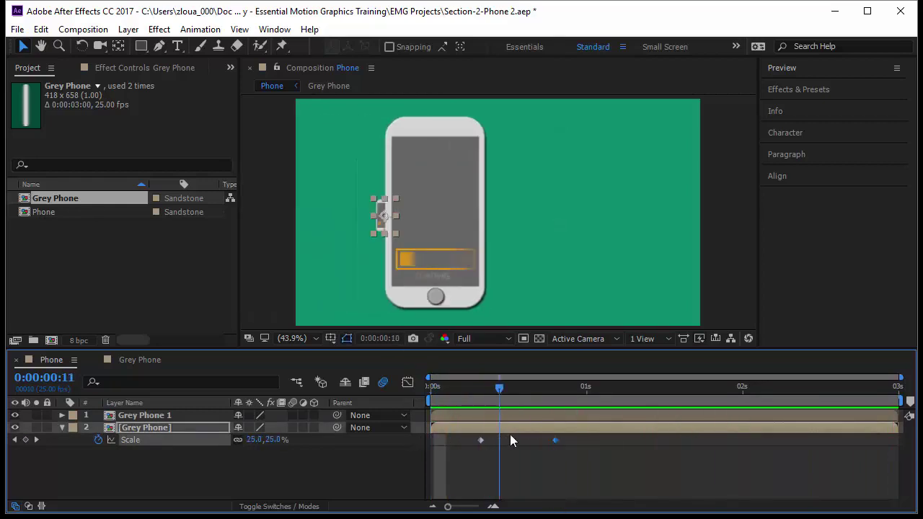
Step: Move the second Grey Phone layer's anchor point to its bottom-centre edge and preview the scale-up from the start
key(k)
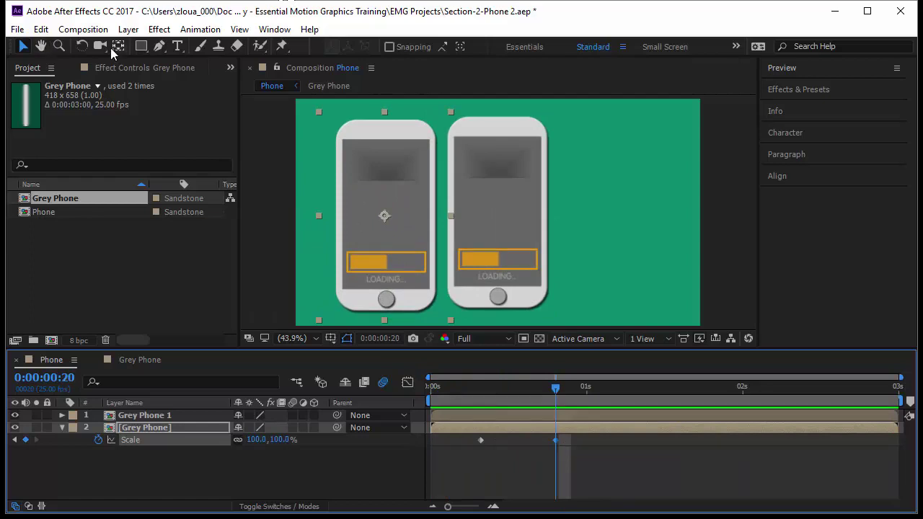
click(118, 46)
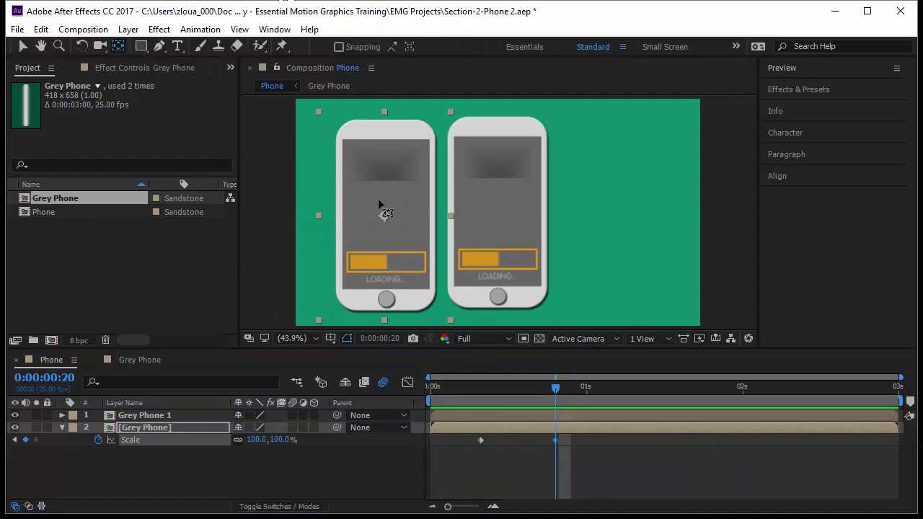
drag(384, 215, 388, 327)
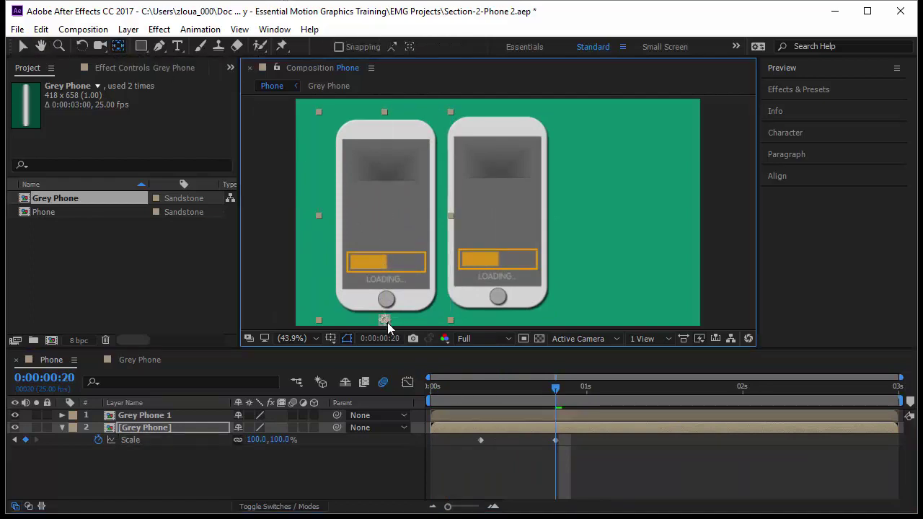
drag(555, 388, 451, 468)
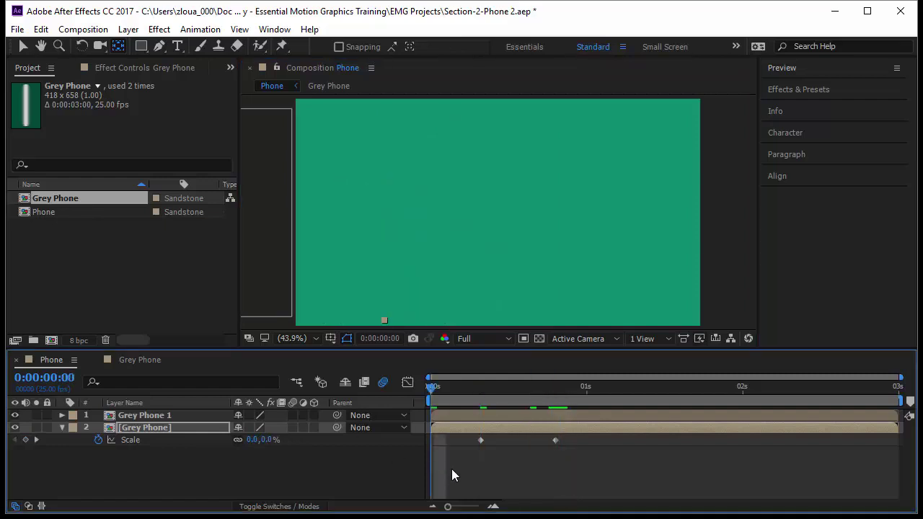
key(space)
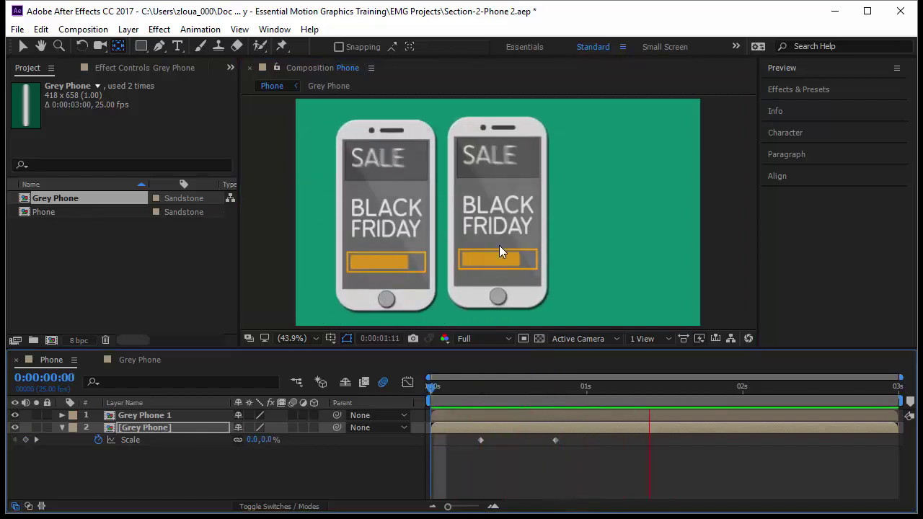
key(space)
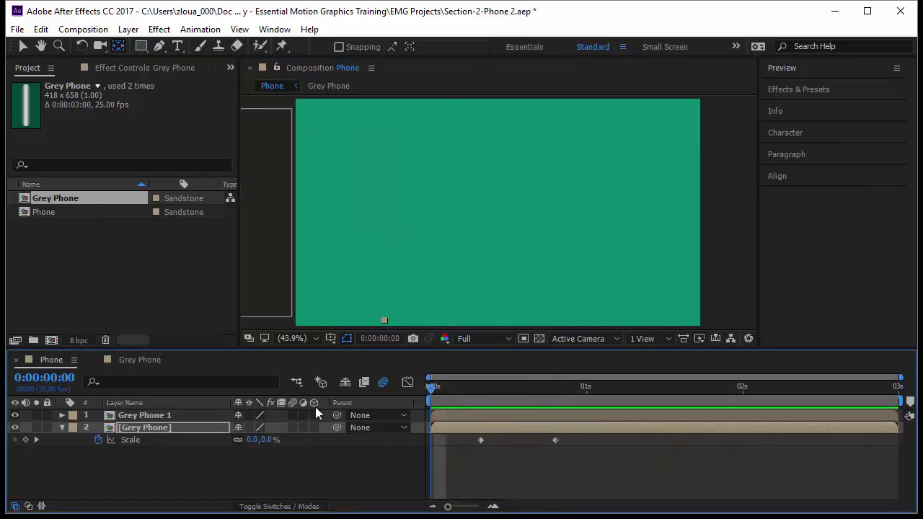
Step: Duplicate the second Grey Phone layer and, at 0:00:00:20, place the copy immediately right of the centre phone
click(179, 428)
key(ctrl+d)
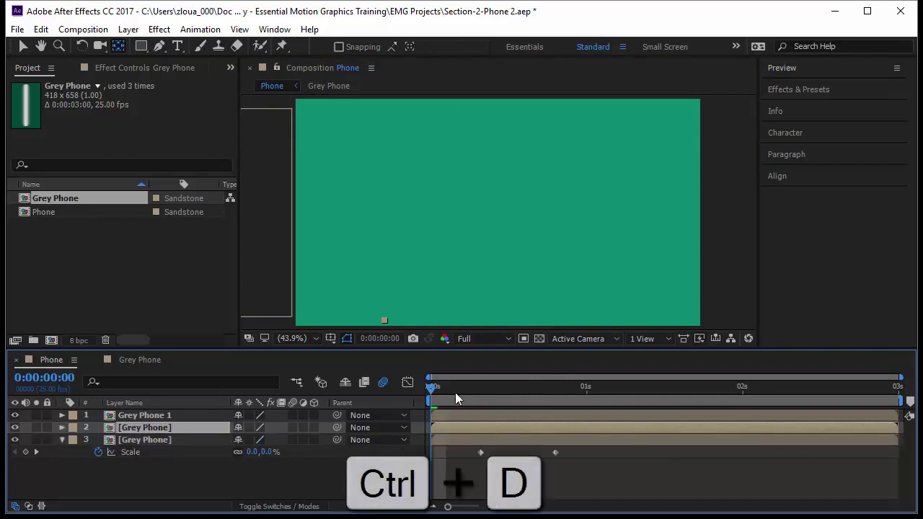
drag(454, 394, 553, 427)
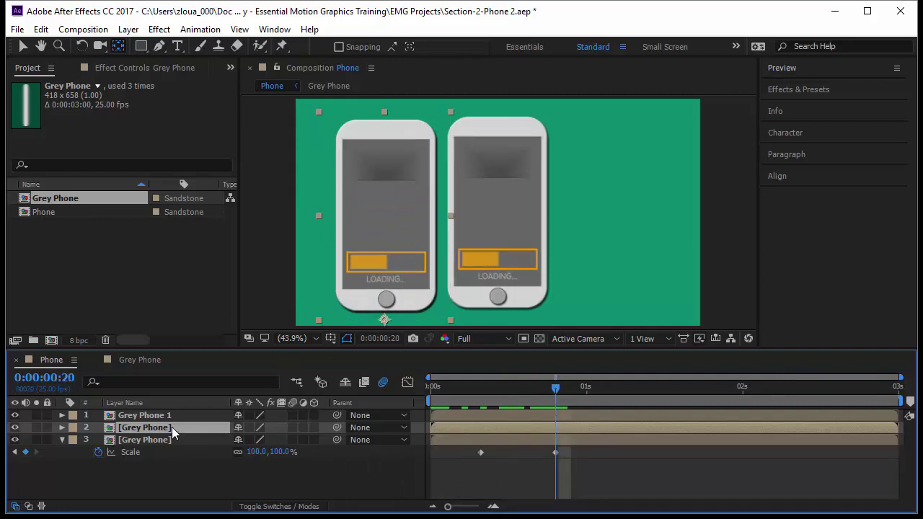
key(v)
click(407, 244)
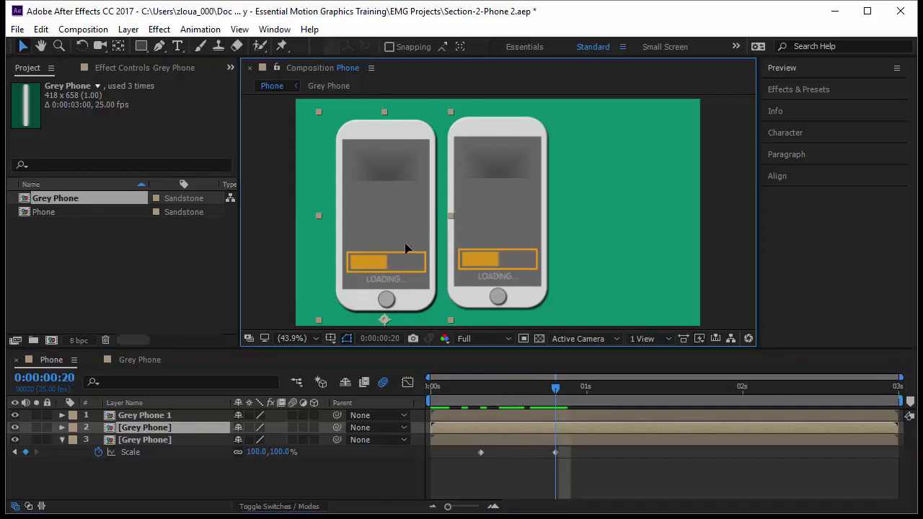
drag(405, 246, 631, 252)
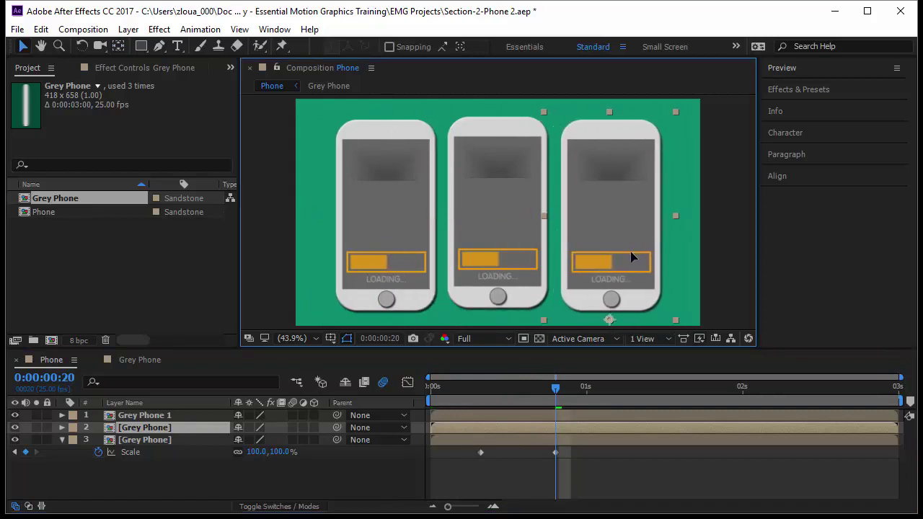
Step: Preview the animation of all three phones from the start of the Phone composition
click(555, 389)
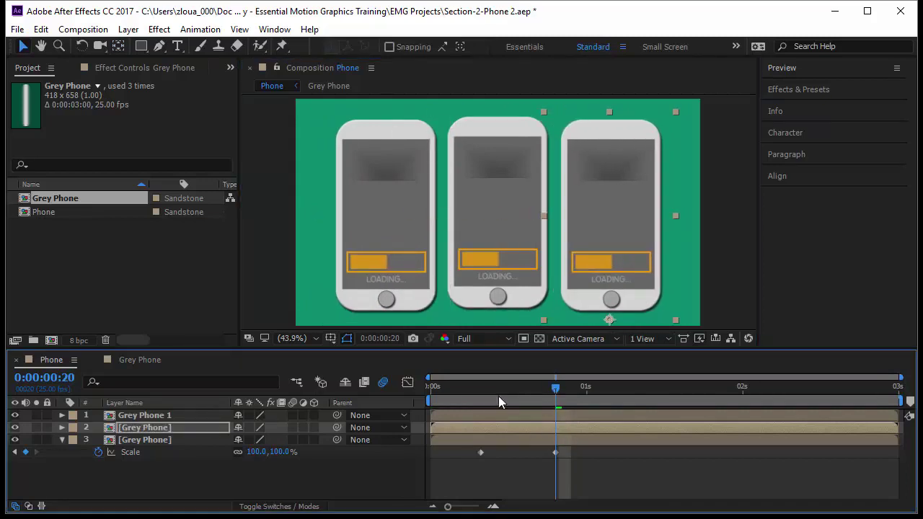
key(Home)
click(483, 493)
key(space)
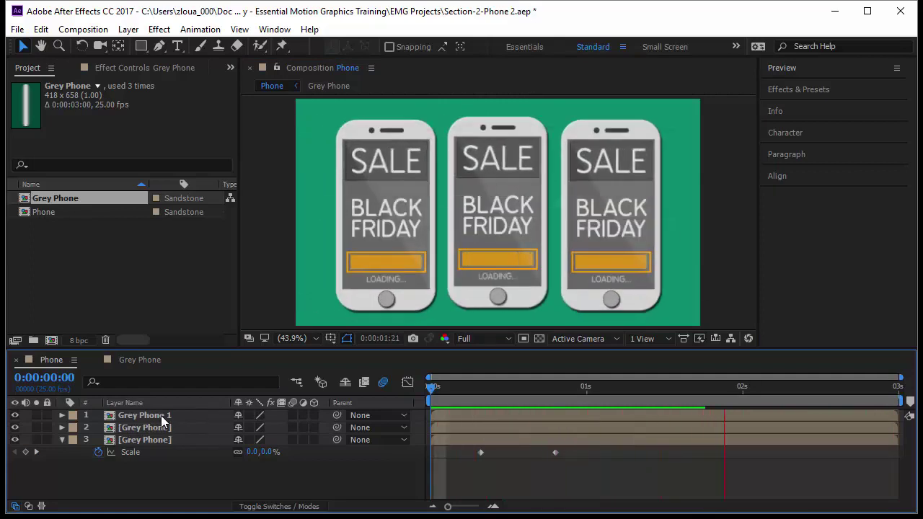
Step: In the Grey Phone composition, replace the text of the friday layer with "monday"
click(151, 360)
click(152, 360)
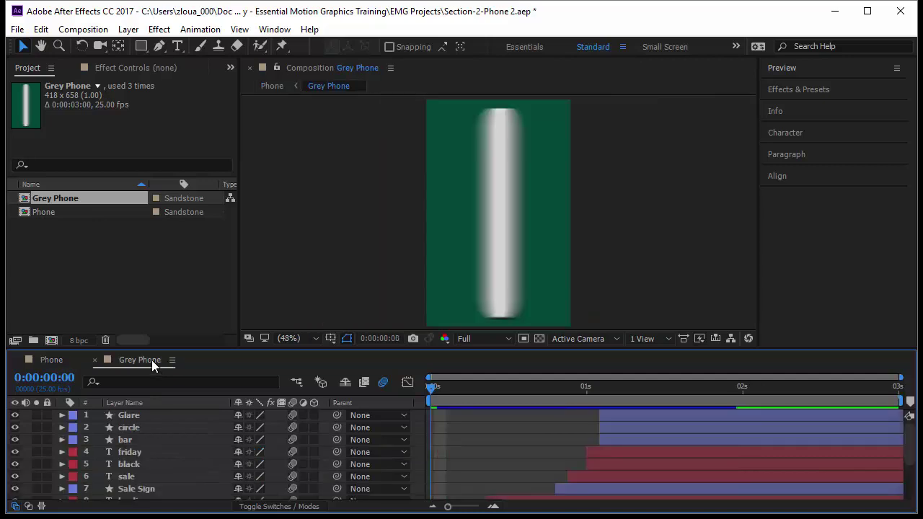
double_click(146, 447)
key(space)
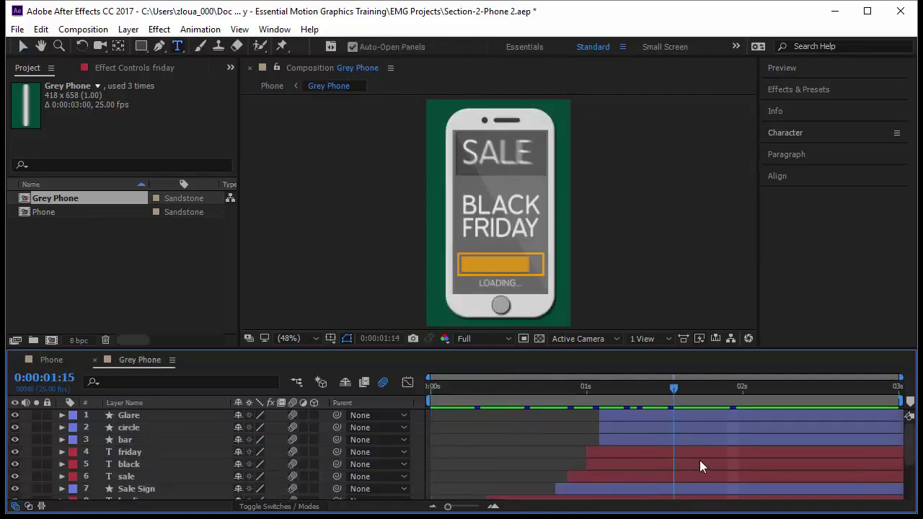
double_click(157, 454)
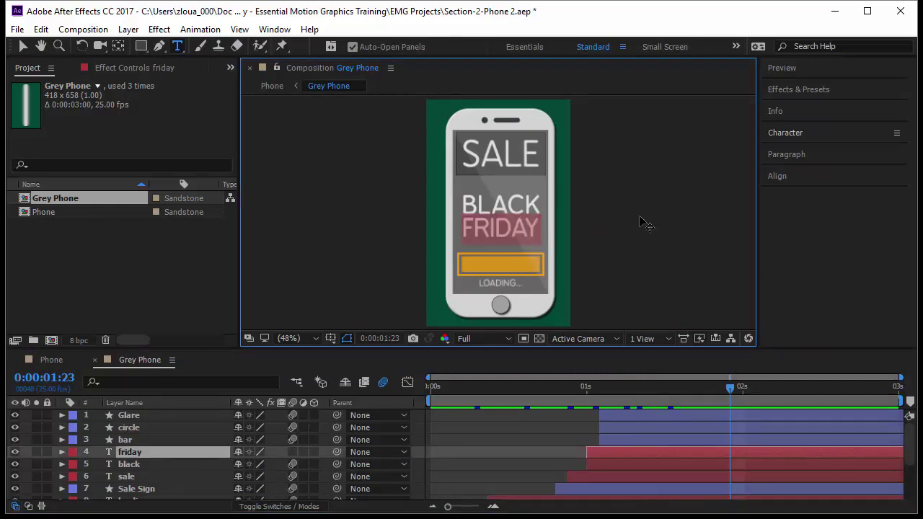
text(monday)
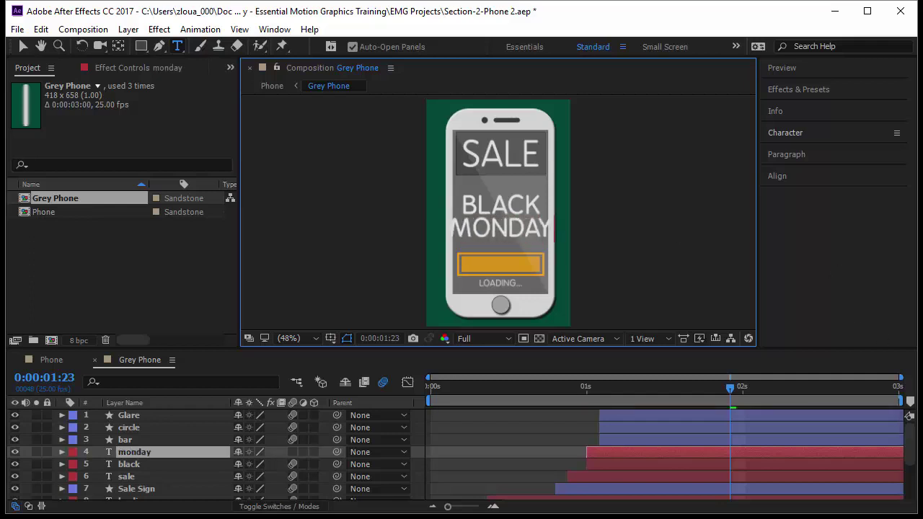
Step: Set the MONDAY text size to 55 px and its fill colour to dark blue 0000A0
key(ctrl+a)
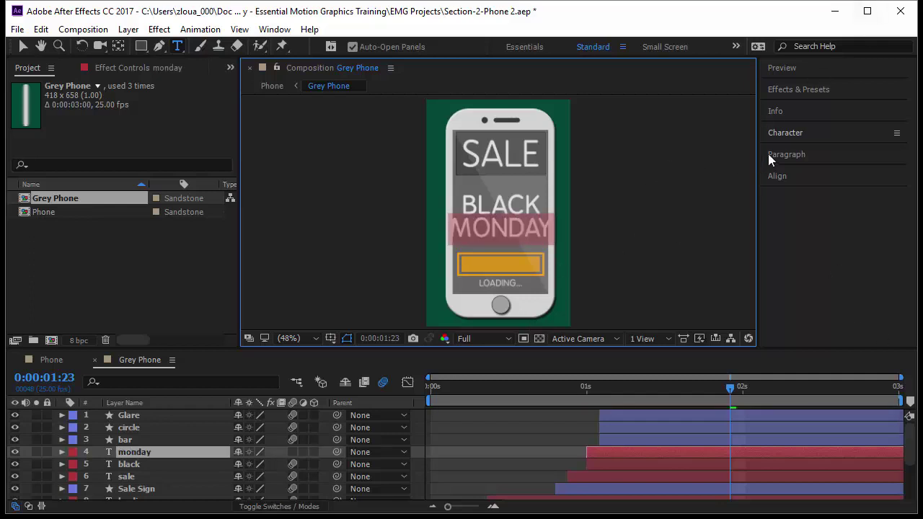
click(791, 134)
drag(788, 194, 781, 200)
click(888, 162)
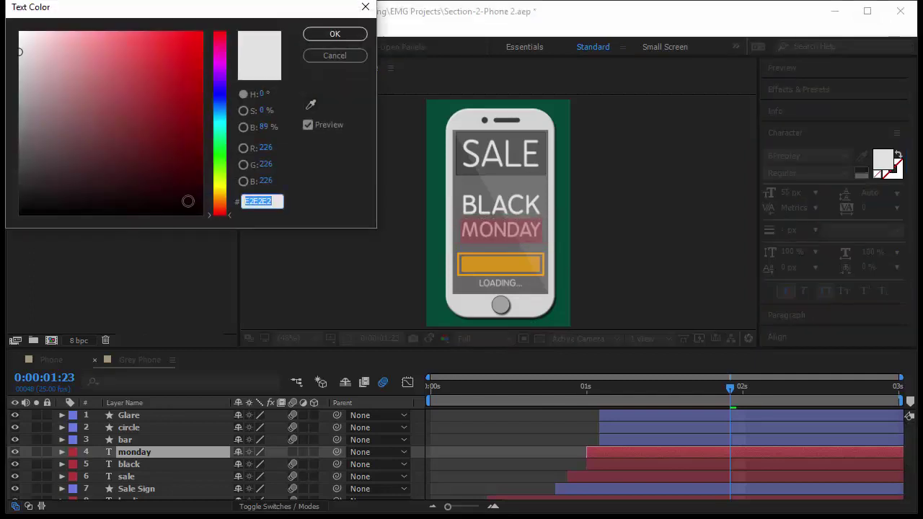
click(201, 99)
click(220, 92)
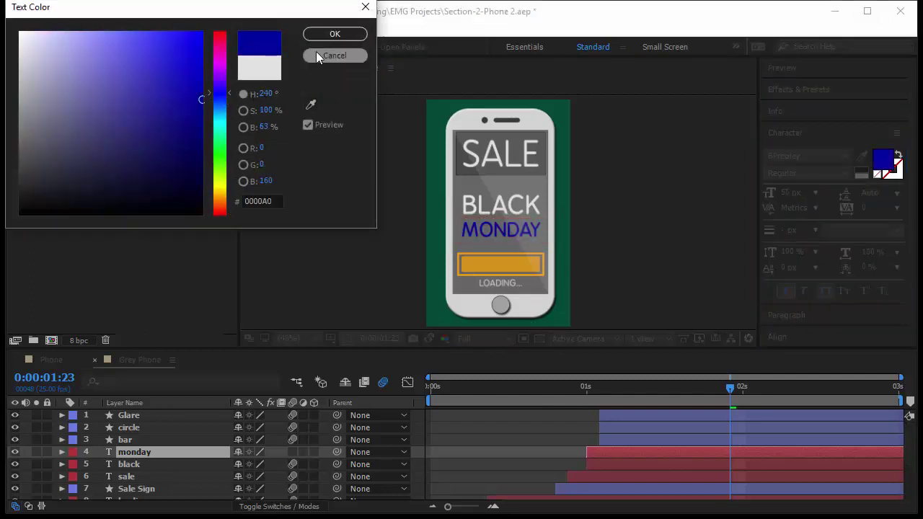
click(331, 34)
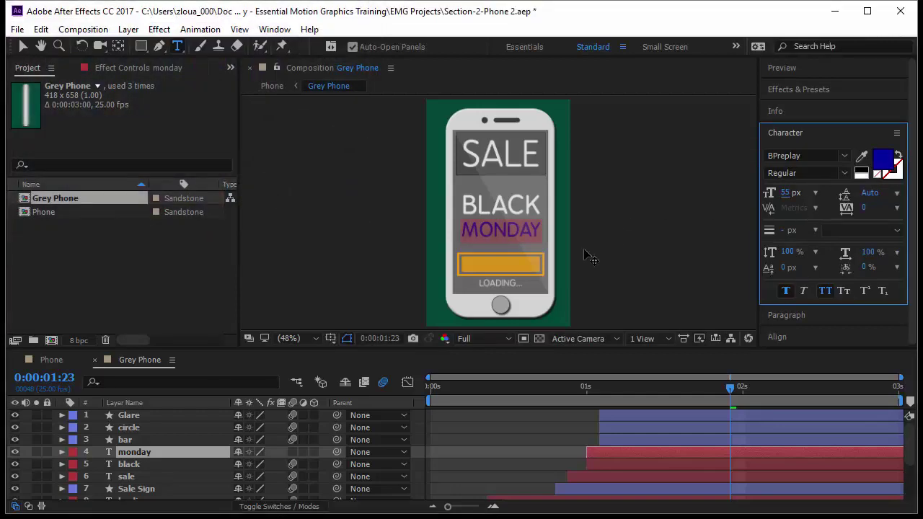
Step: Return to the Phone composition and check the text on all three phones around 0:00:01:22
click(62, 360)
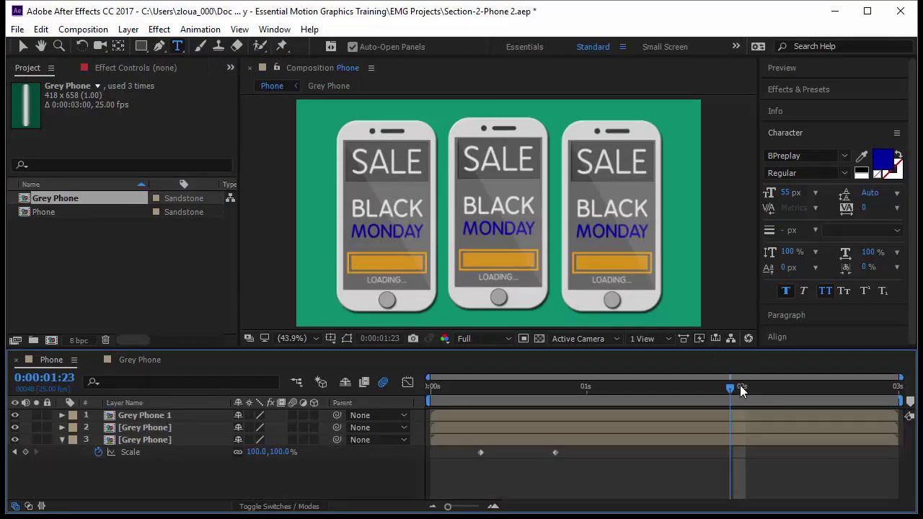
drag(733, 388, 727, 389)
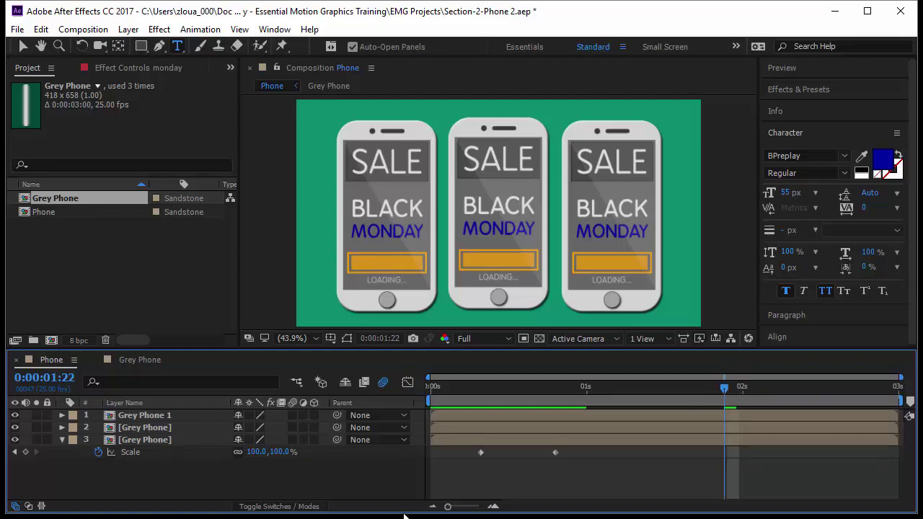
Step: Select the Grey Phone 1 layer and activate Region of Interest in the Phone composition's view
key(ctrl+Up)
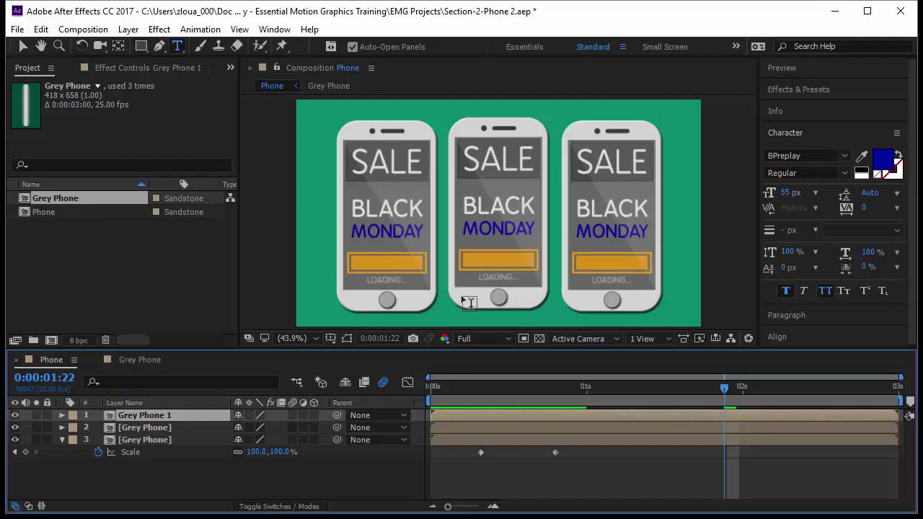
click(528, 338)
key(v)
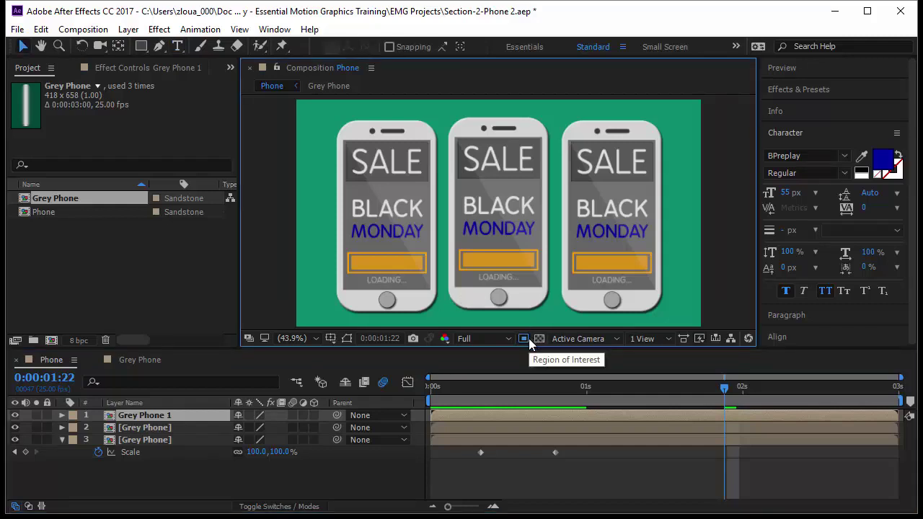